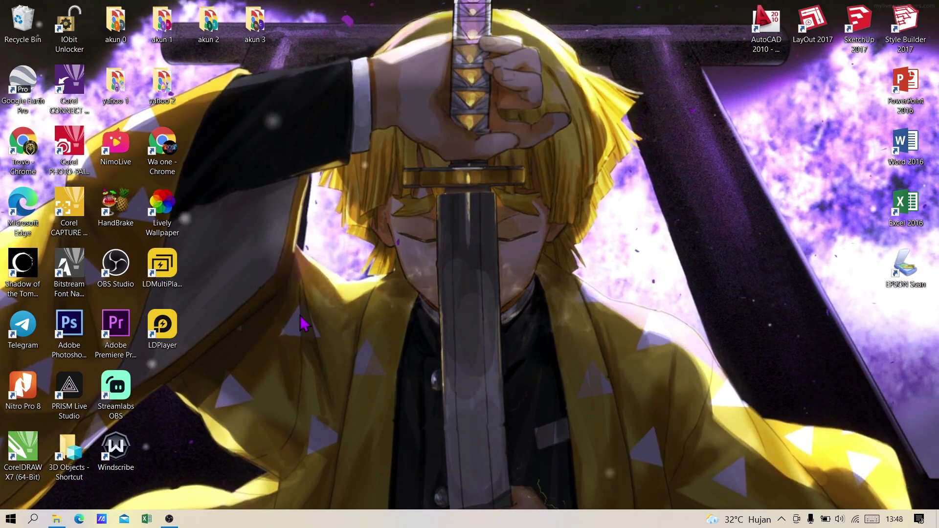
# - Open Google Chrome with the Wa one profile
pyautogui.doubleClick(164, 143)
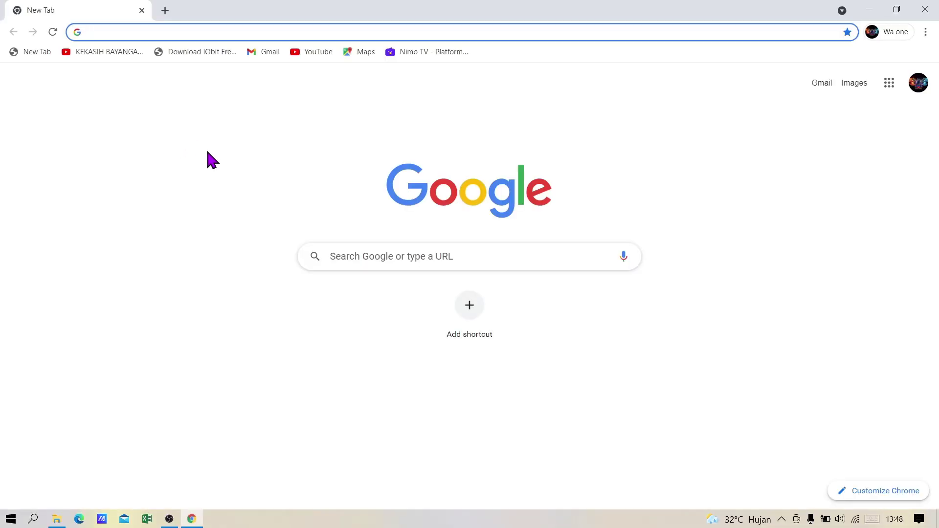
pyautogui.click(347, 251)
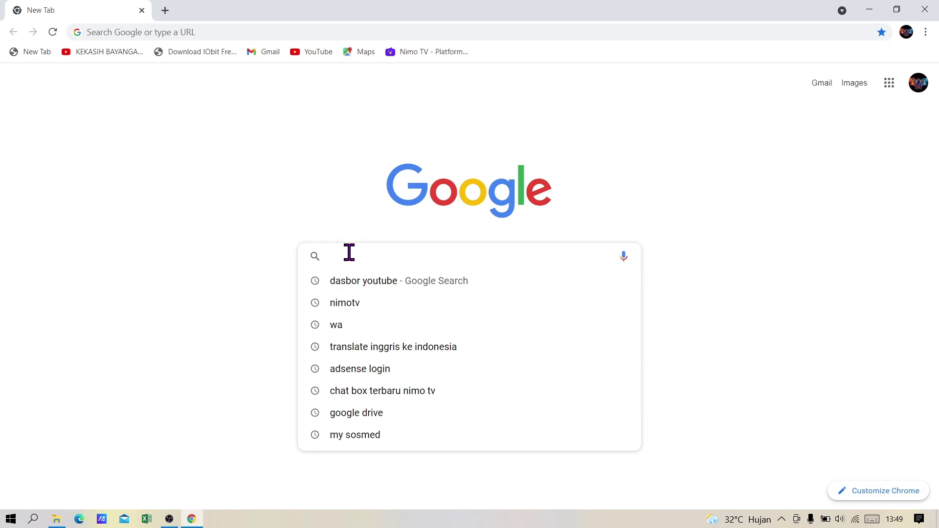
pyautogui.click(351, 304)
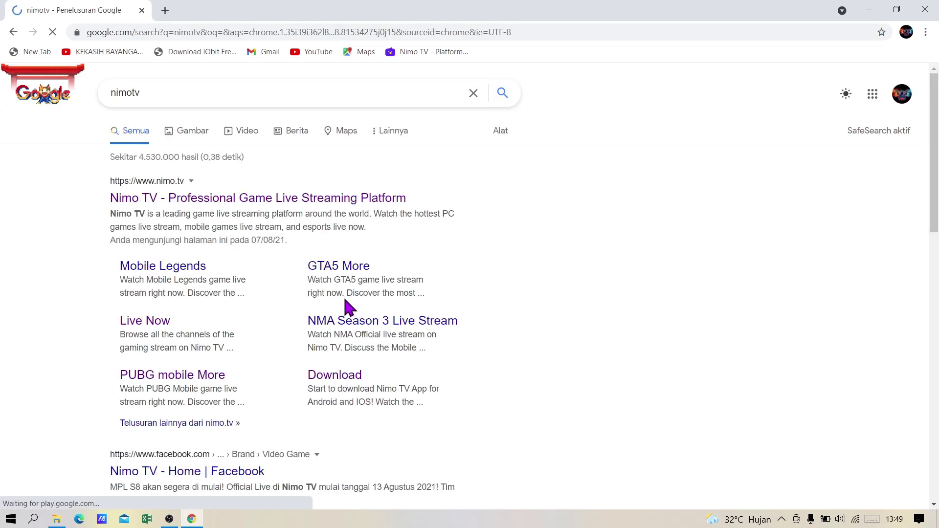
pyautogui.click(17, 34)
# - Search Google for "nimo tv" and open the official Nimo TV website
pyautogui.click(378, 263)
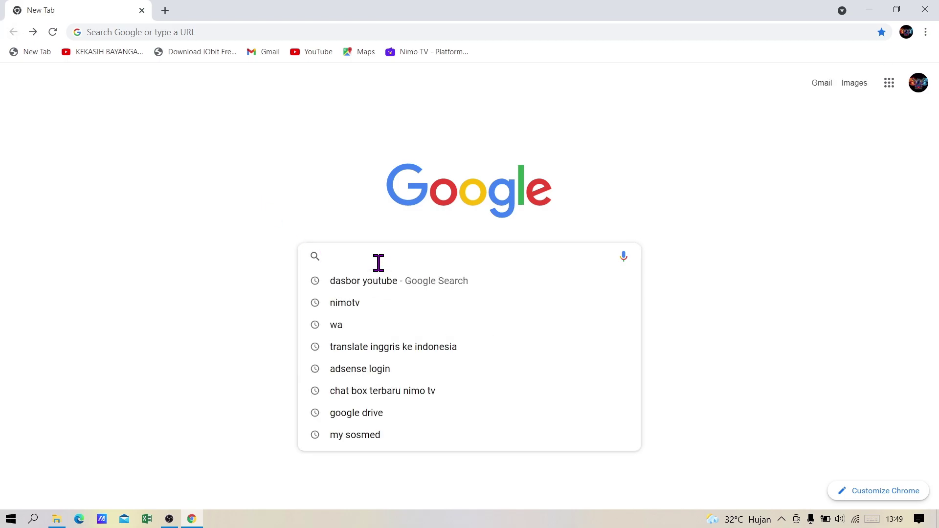
pyautogui.write('nimo tv')
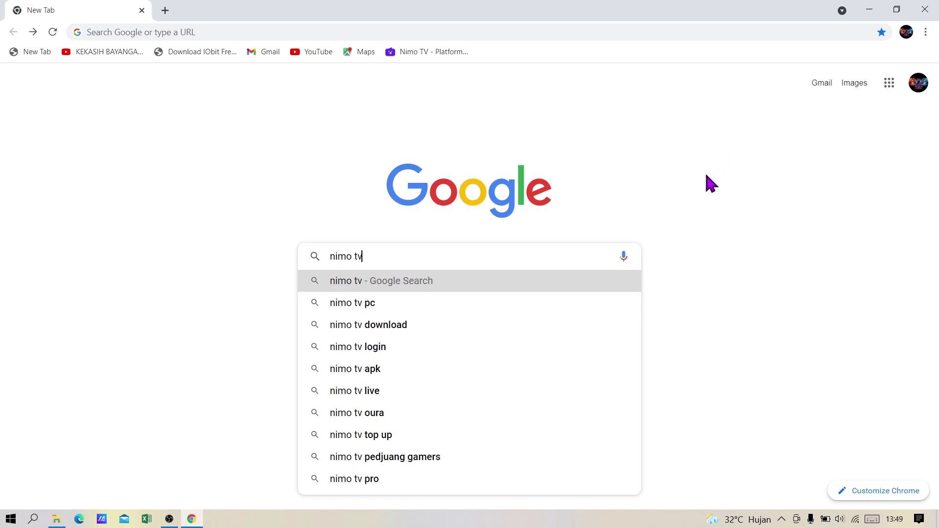
pyautogui.press('Return')
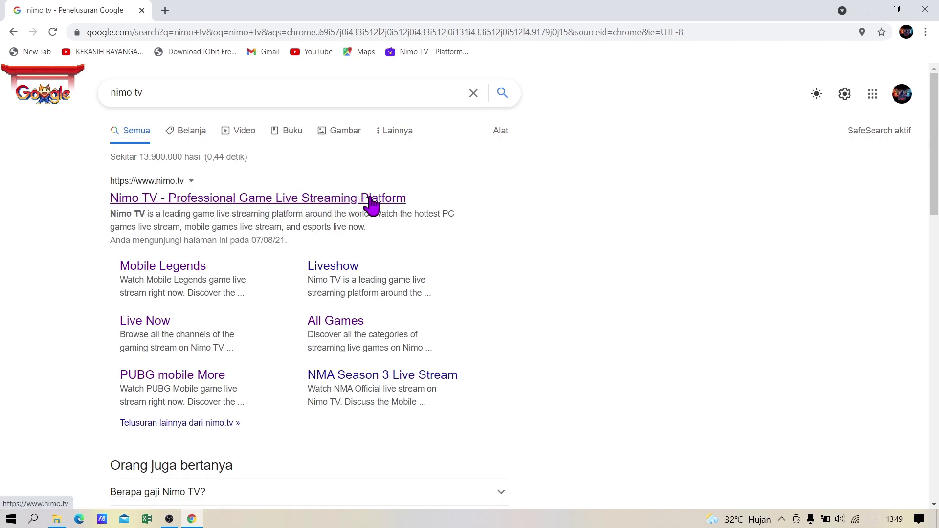
pyautogui.click(259, 207)
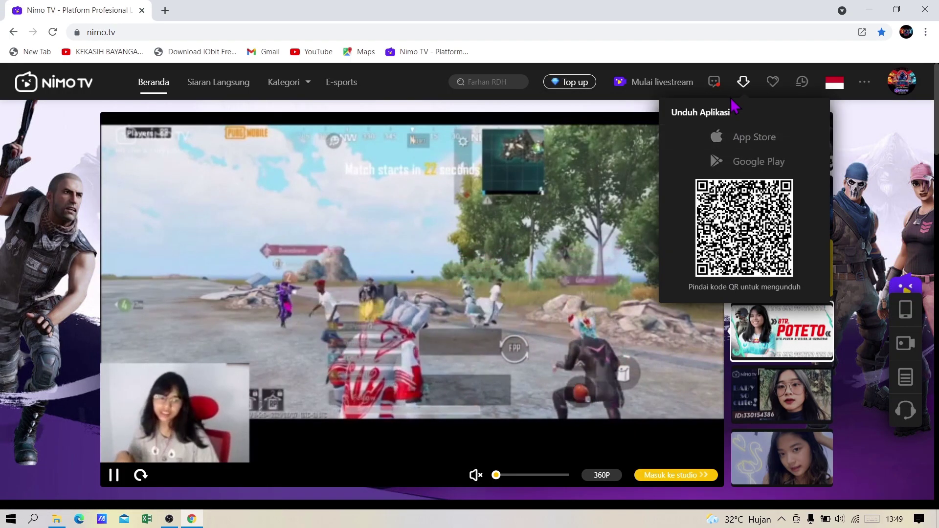
# - Log out of the current Nimo TV account and confirm the logout
pyautogui.moveTo(896, 88)
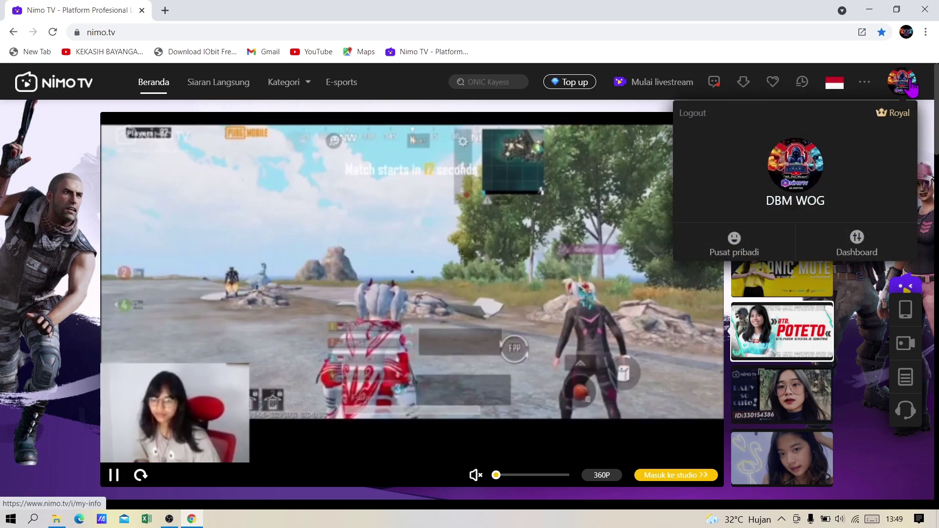
pyautogui.click(692, 113)
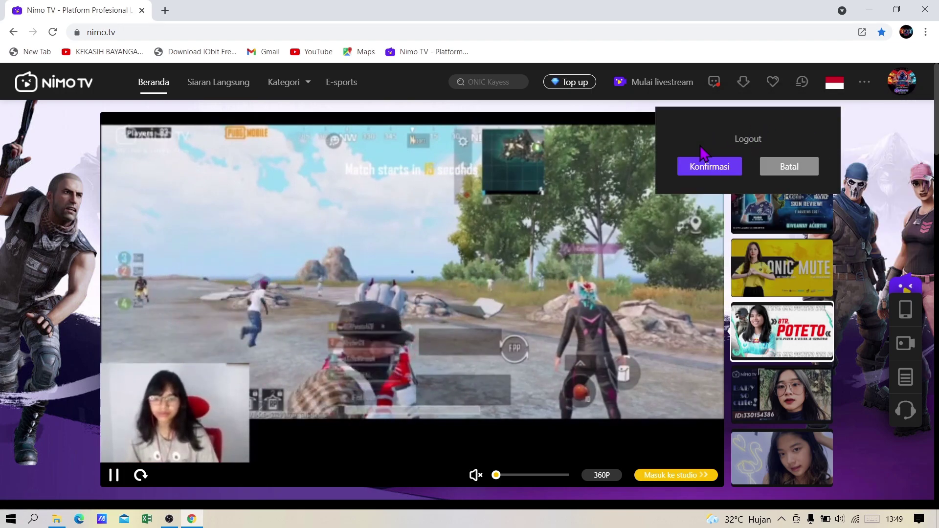
pyautogui.click(704, 168)
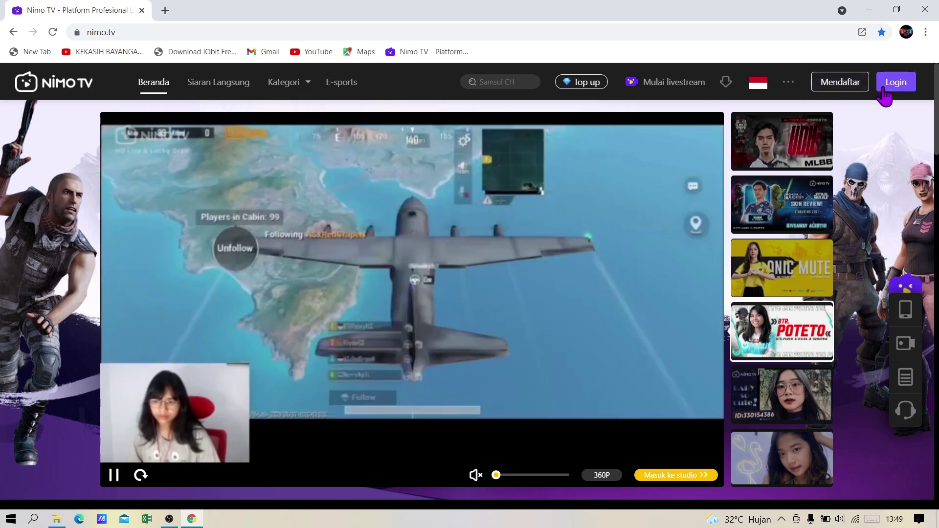
# - Log in to Nimo TV by phone, using the prefilled phone number and password
pyautogui.click(884, 88)
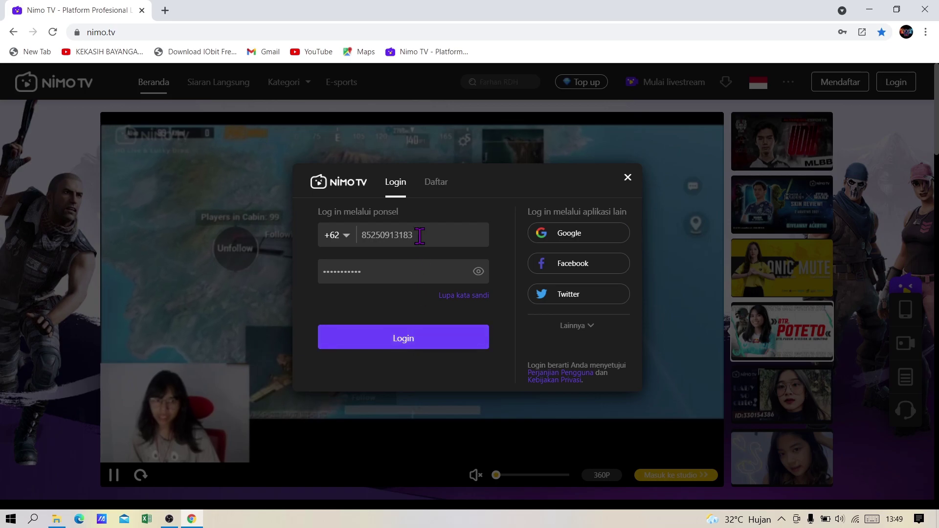
pyautogui.click(350, 243)
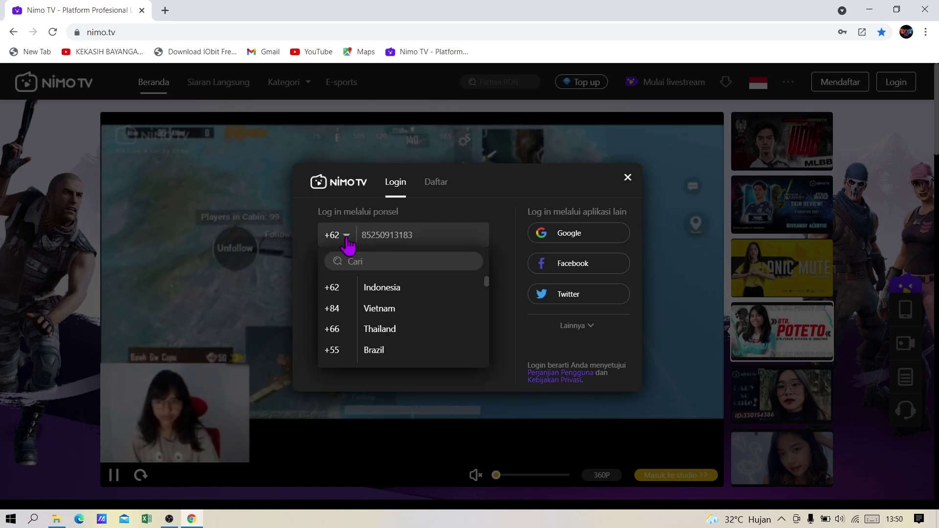
pyautogui.click(349, 241)
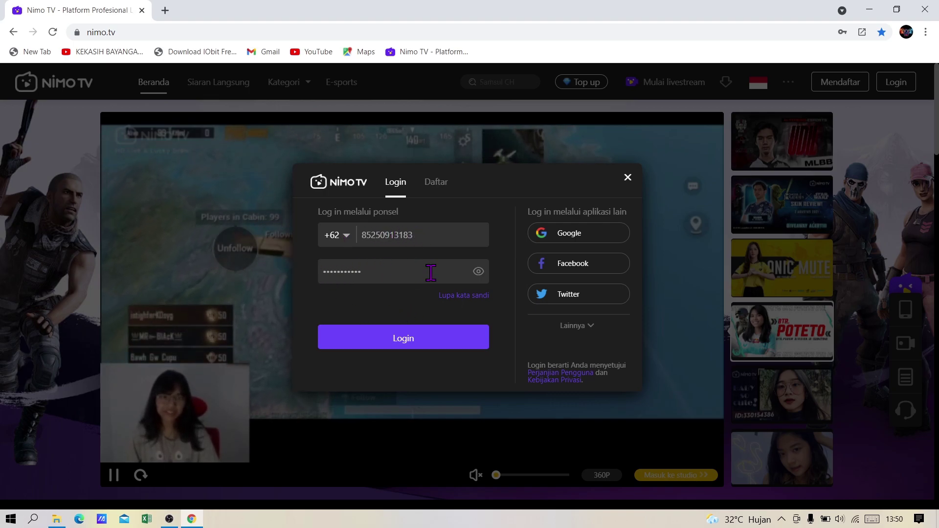
pyautogui.click(424, 338)
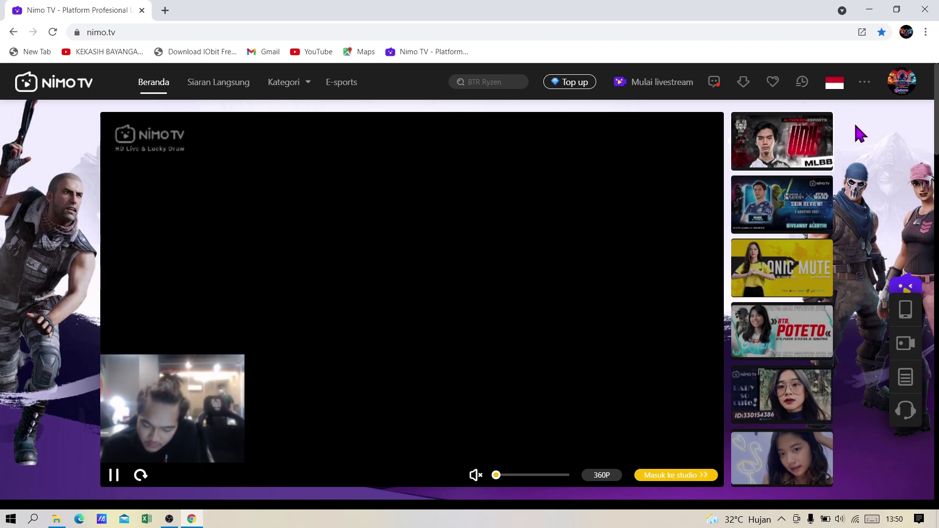
# - Open the streamer dashboard from the account profile and open its Chatbot window
pyautogui.moveTo(892, 83)
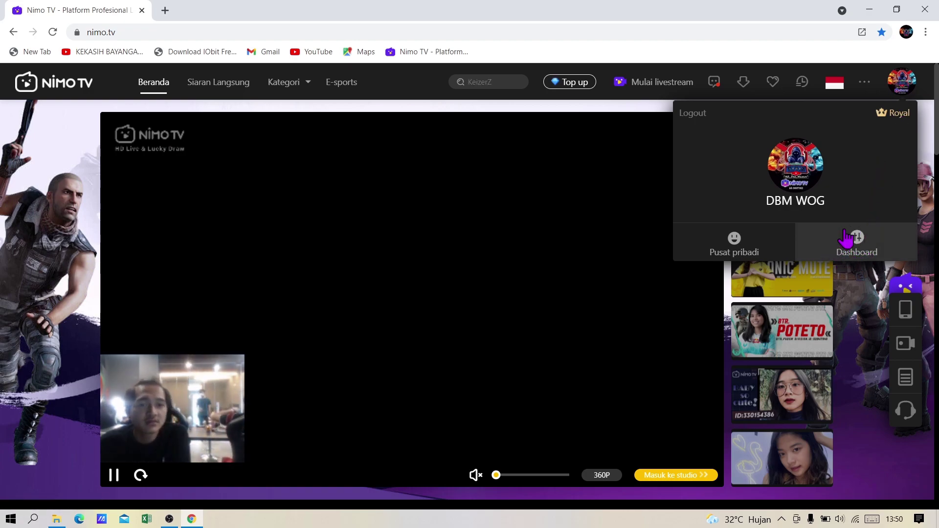
pyautogui.click(857, 247)
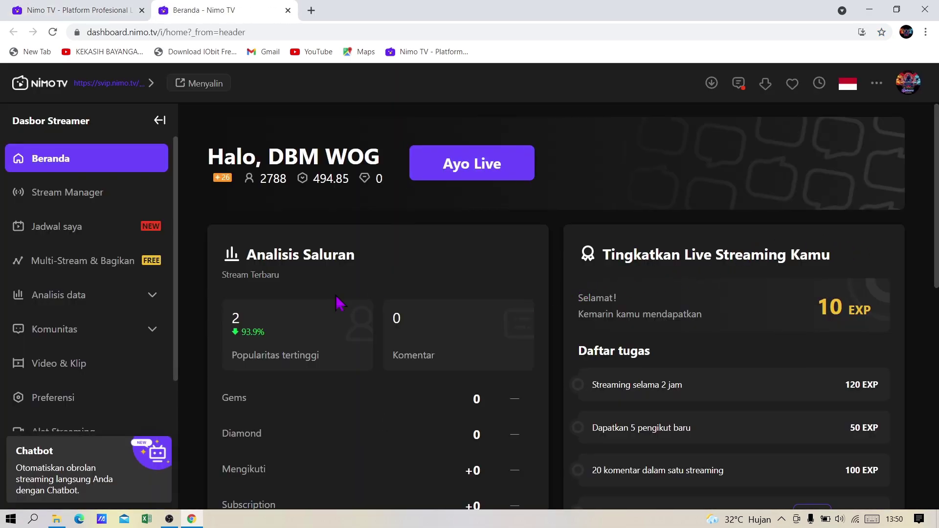
pyautogui.scroll(-3, 356, 300)
pyautogui.scroll(-1, 126, 321)
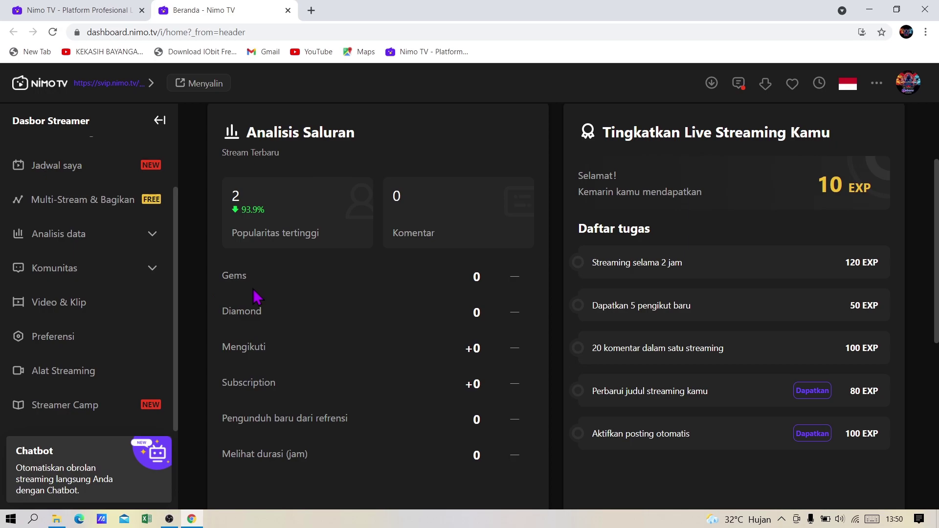
pyautogui.scroll(3, 267, 295)
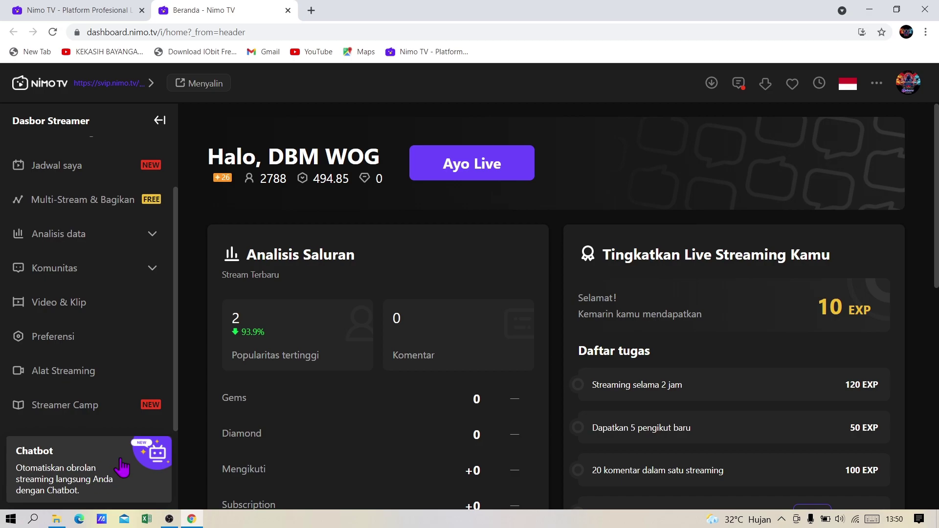
pyautogui.click(100, 466)
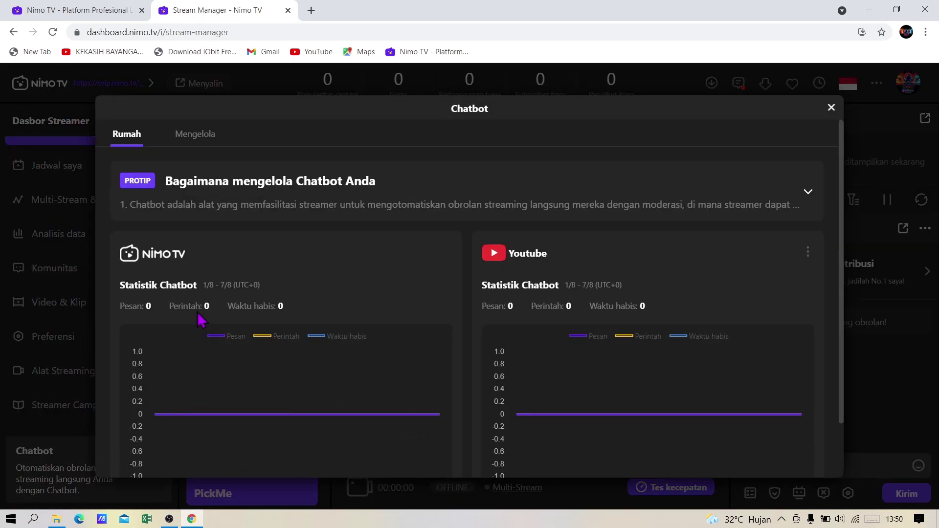
# - Expand the tips on managing the chatbot and review them with the Nimo TV and Youtube chatbot statistics
pyautogui.scroll(-2, 691, 197)
pyautogui.scroll(2, 779, 209)
pyautogui.click(807, 192)
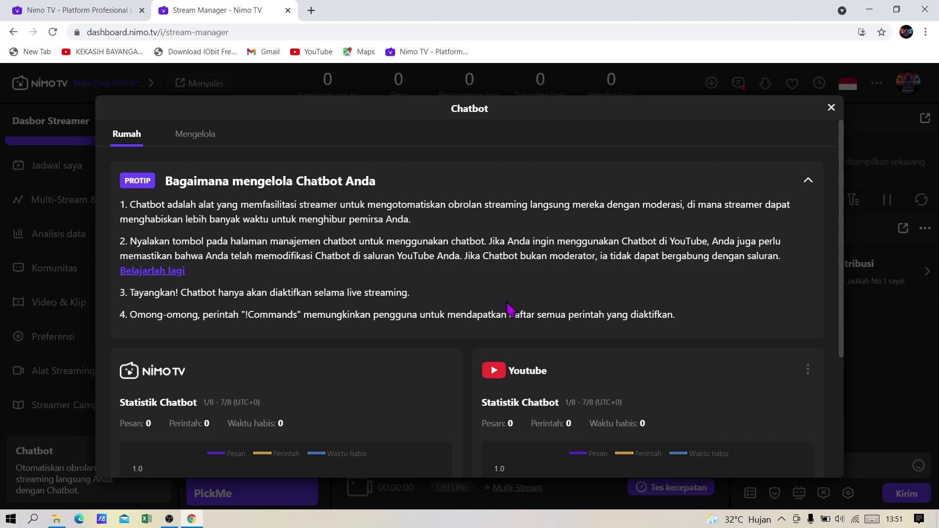
pyautogui.scroll(-4, 264, 292)
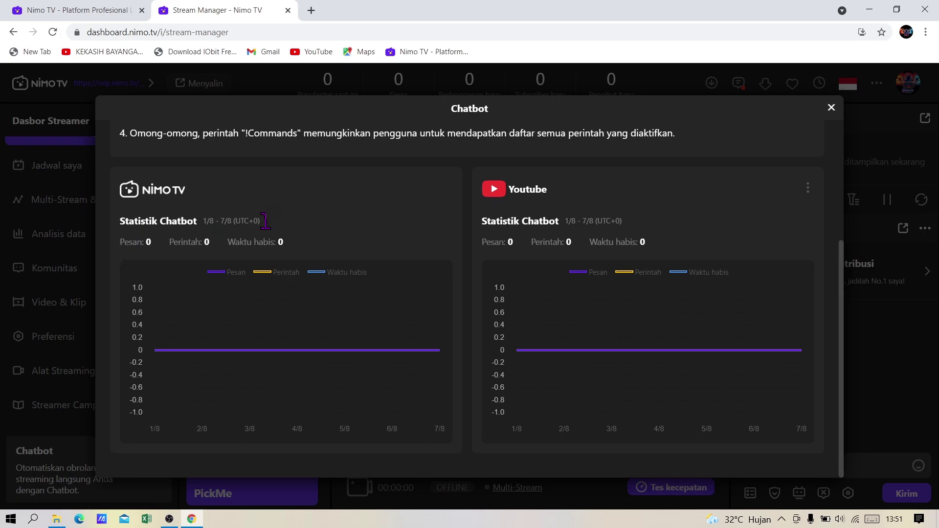
pyautogui.scroll(4, 323, 235)
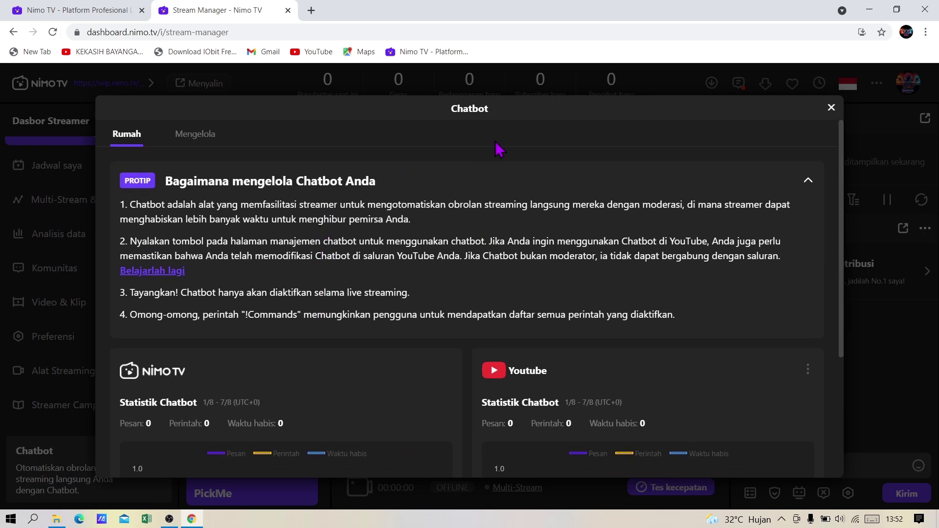
# - Turn off the chatbot for Youtube in the chatbot management settings (Mengelola)
pyautogui.click(195, 139)
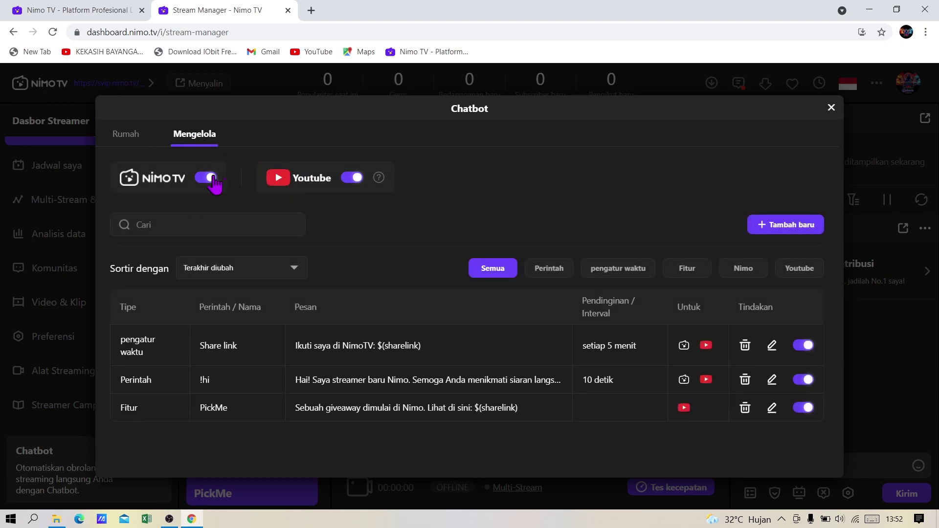
pyautogui.click(352, 179)
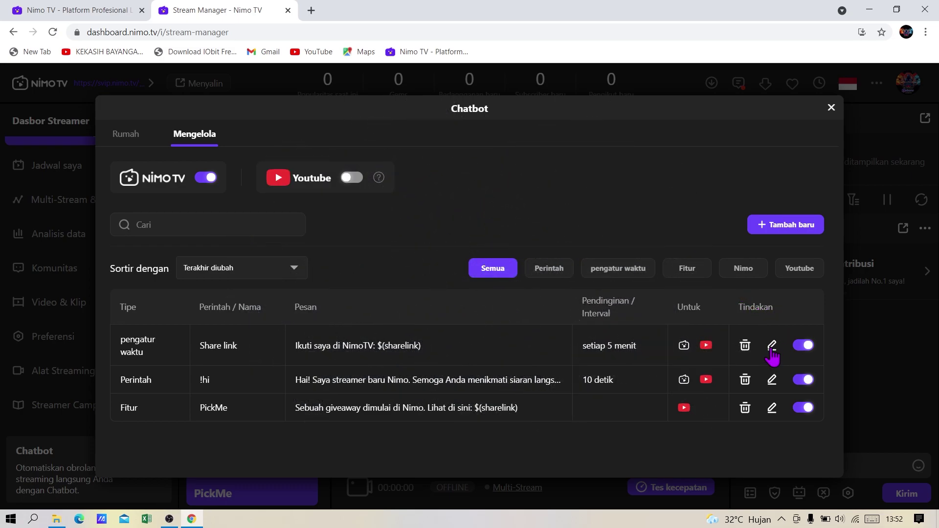
# - Open the Share link timer for editing and deselect Youtube as a target platform, keeping the type "pengatur waktu"
pyautogui.click(772, 346)
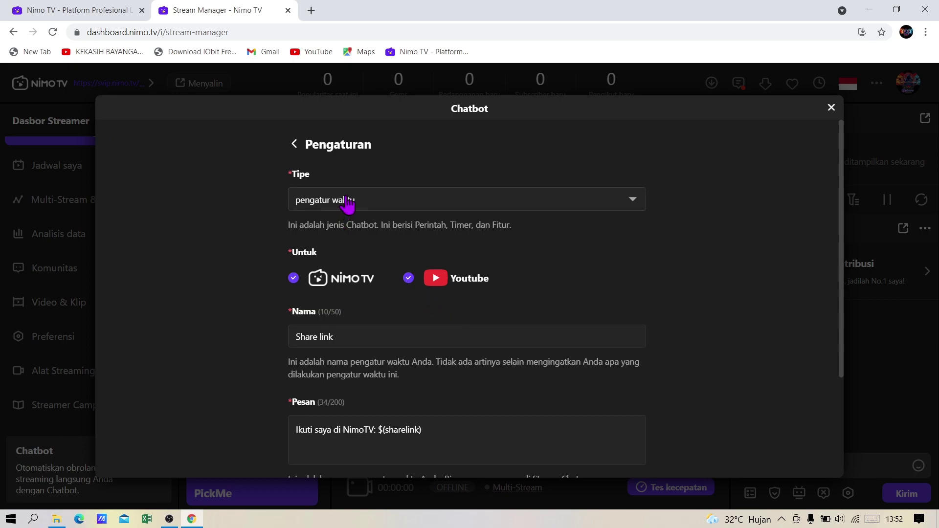
pyautogui.click(362, 209)
pyautogui.click(362, 210)
pyautogui.doubleClick(362, 210)
pyautogui.click(408, 278)
# - Replace the Share link timer's name with "TERIMAKASIH SUDAH MAMPIR"
pyautogui.click(350, 337)
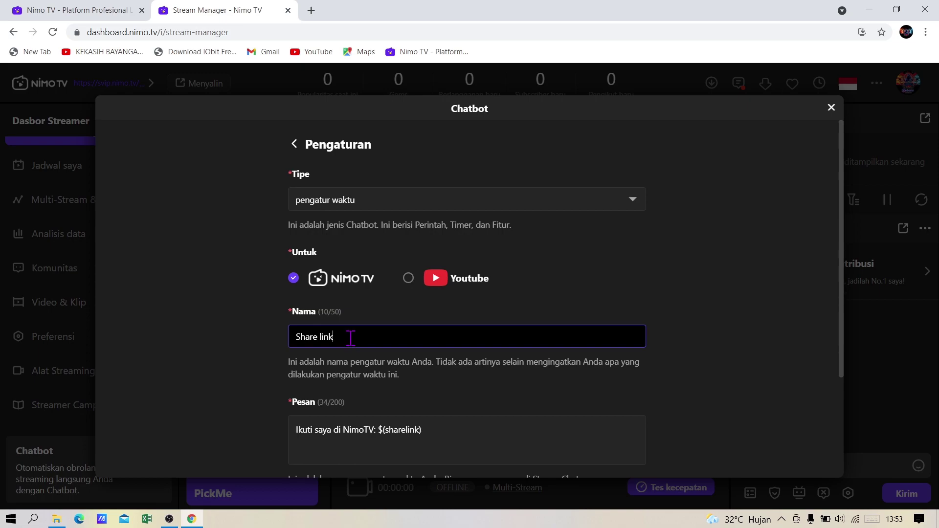
pyautogui.press('BackSpace')
pyautogui.write('terimakasih')
pyautogui.press('BackSpace')
pyautogui.press('BackSpace')
pyautogui.press('BackSpace')
pyautogui.press('BackSpace')
pyautogui.press('BackSpace')
pyautogui.press('BackSpace')
pyautogui.press('BackSpace')
pyautogui.press('BackSpace')
pyautogui.press('BackSpace')
pyautogui.press('BackSpace')
pyautogui.press('BackSpace')
pyautogui.write('TERIMAKASIH SUDAH MAMPIR')
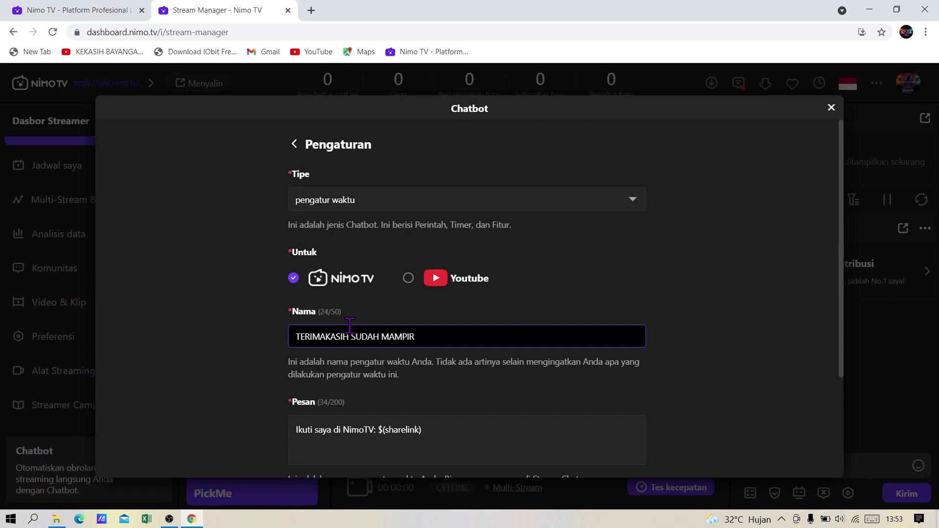
# - Check the timer's message and interval, then close the Chatbot window without submitting the timer changes
pyautogui.scroll(-3, 352, 374)
pyautogui.click(374, 331)
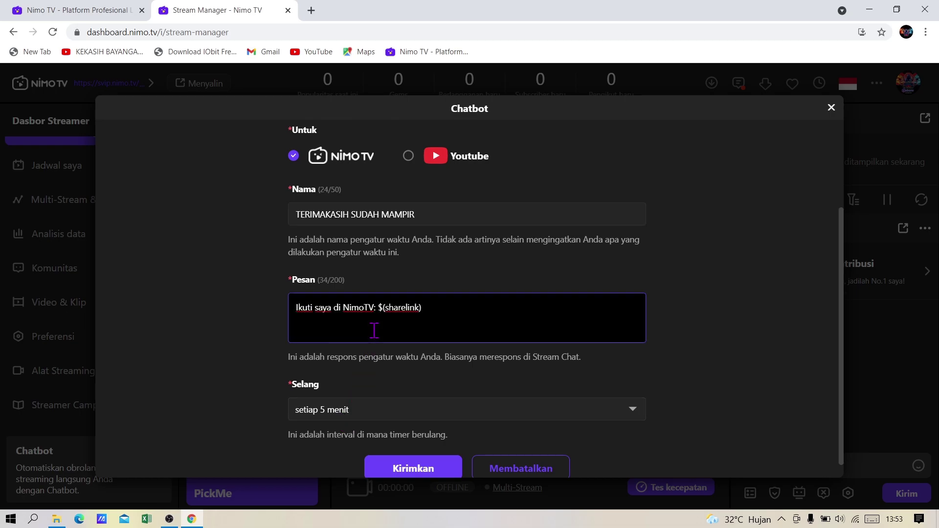
pyautogui.click(425, 216)
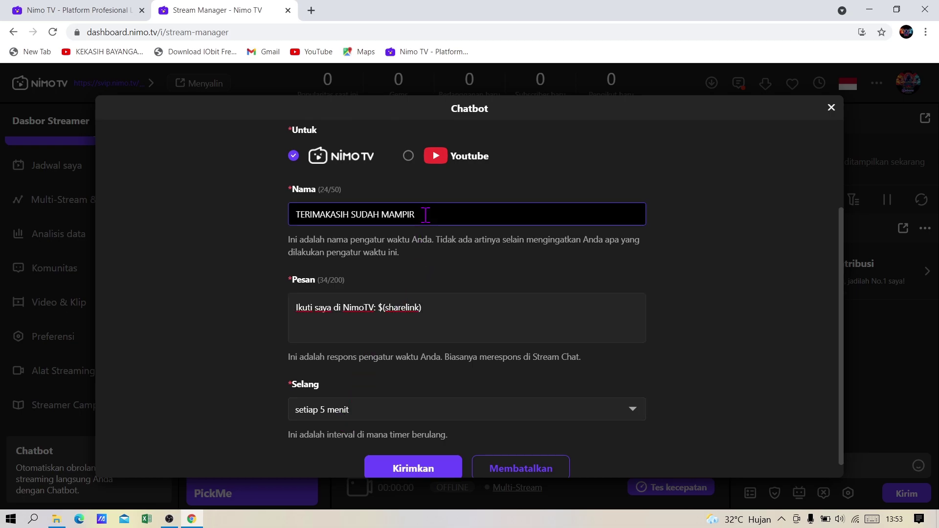
pyautogui.press('Escape')
# - Reopen the Share link timer's settings from the chatbot management list and set its name to "DBM WOG"
pyautogui.click(153, 461)
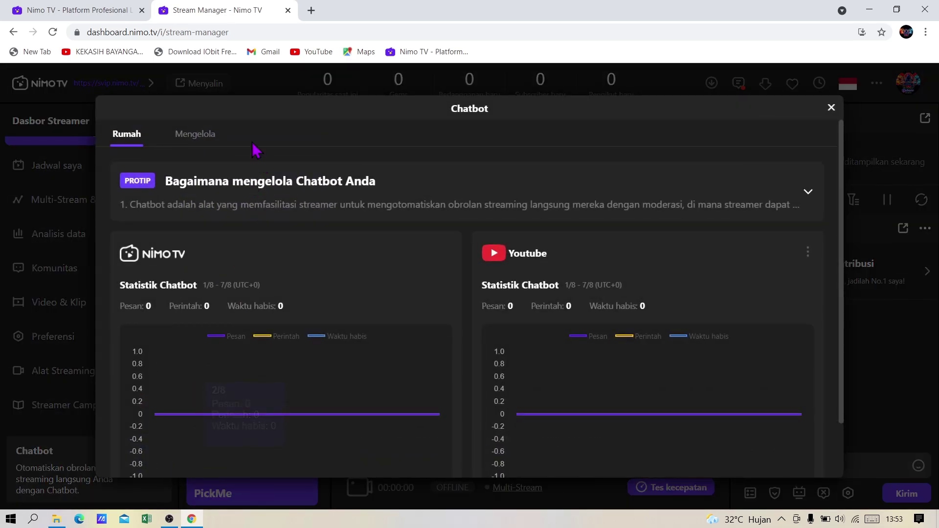
pyautogui.click(189, 135)
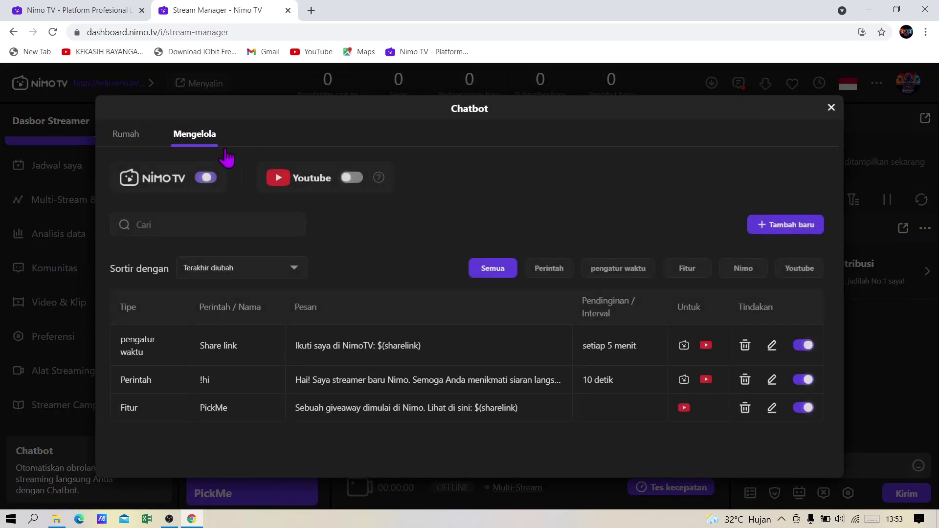
pyautogui.click(772, 346)
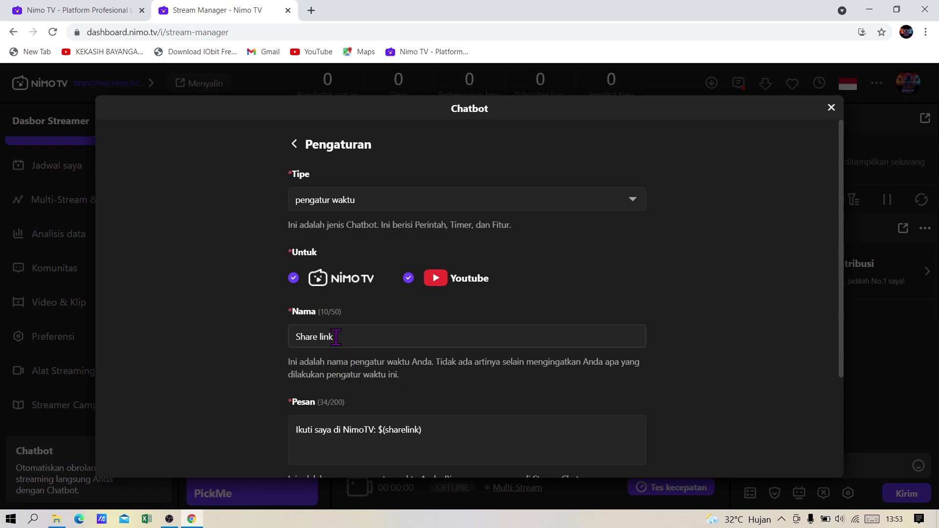
pyautogui.scroll(-2, 362, 430)
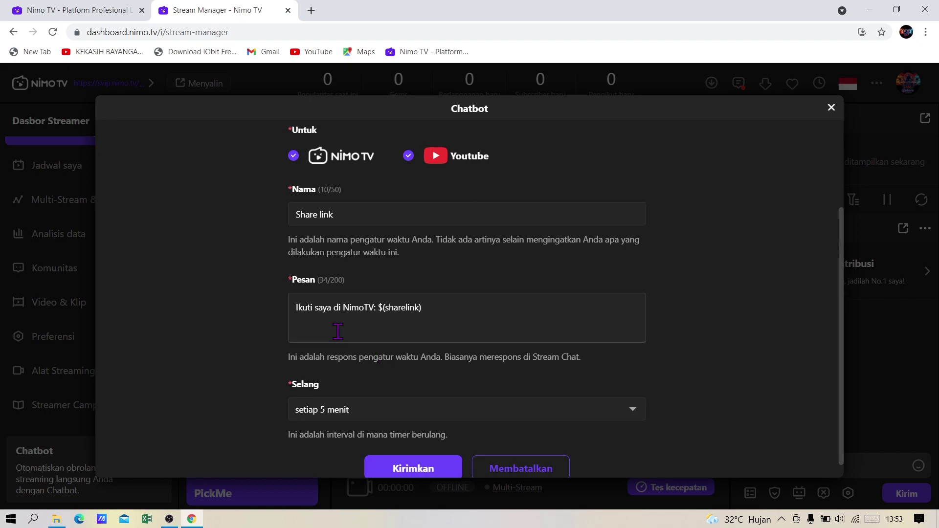
pyautogui.moveTo(341, 222); pyautogui.dragTo(264, 234)
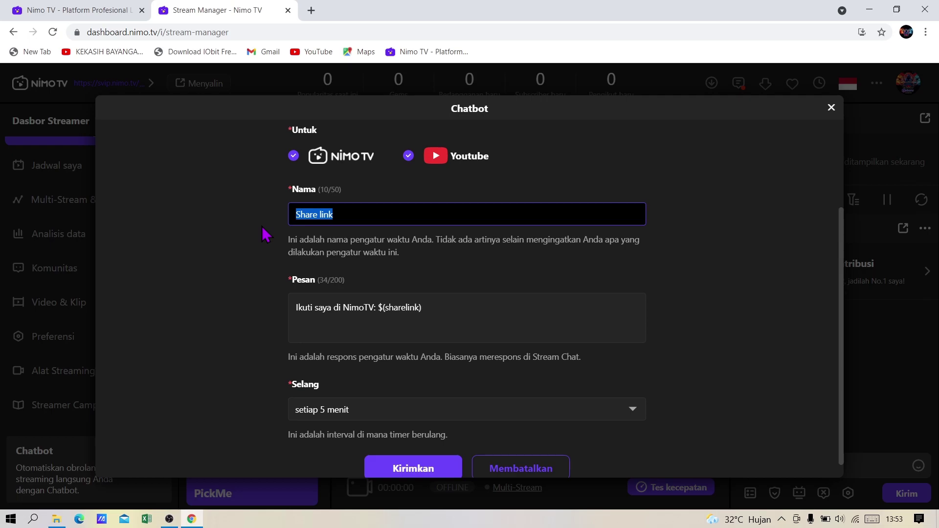
pyautogui.write('DBM WOG')
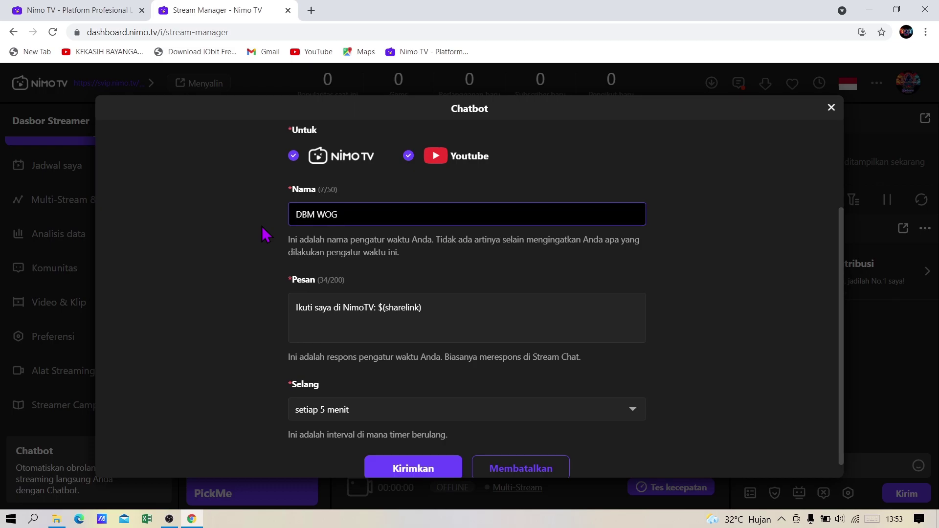
# - Set the DBM WOG timer's message to "JANGAN LUPA FILLOW GUYS", keep the interval "setiap 5 menit", and submit the timer
pyautogui.moveTo(422, 308); pyautogui.dragTo(271, 331)
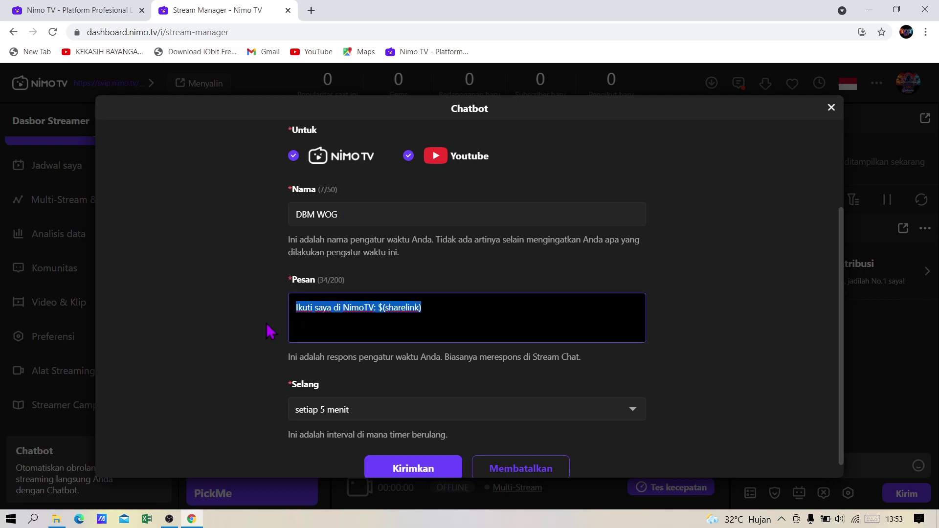
pyautogui.write('JANGAN LUO')
pyautogui.press('BackSpace')
pyautogui.write('PA FILLOW GUYS')
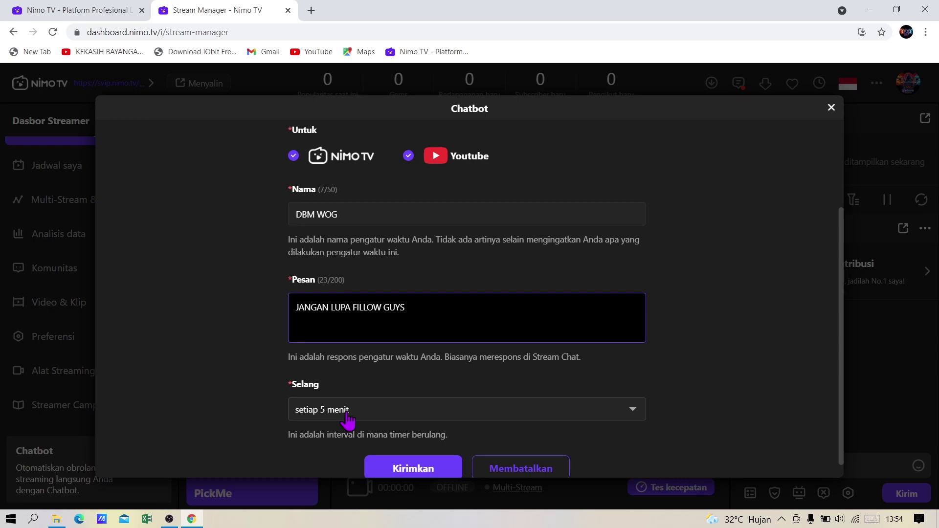
pyautogui.click(347, 419)
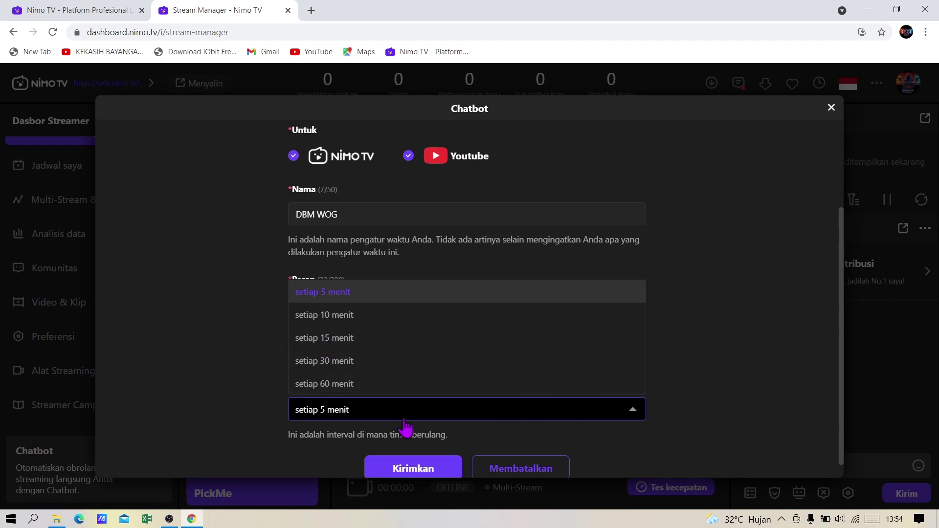
pyautogui.click(381, 415)
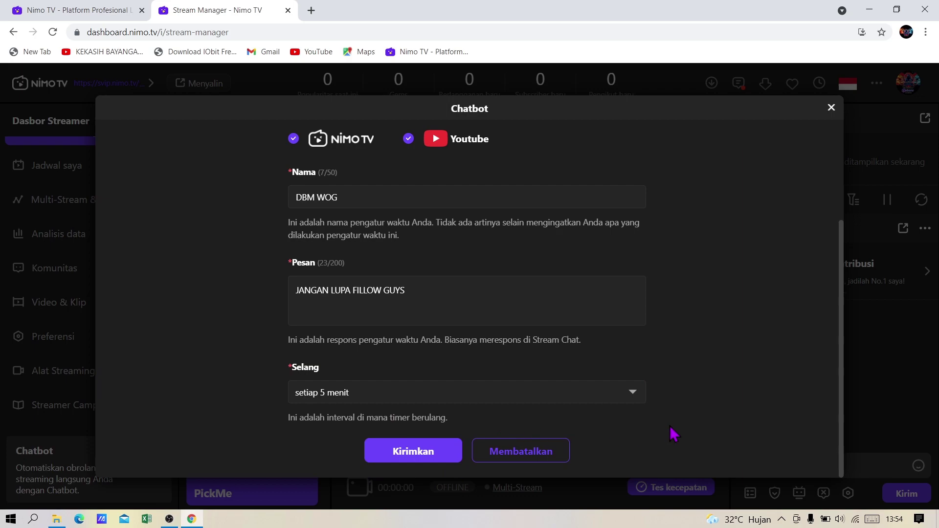
pyautogui.click(401, 460)
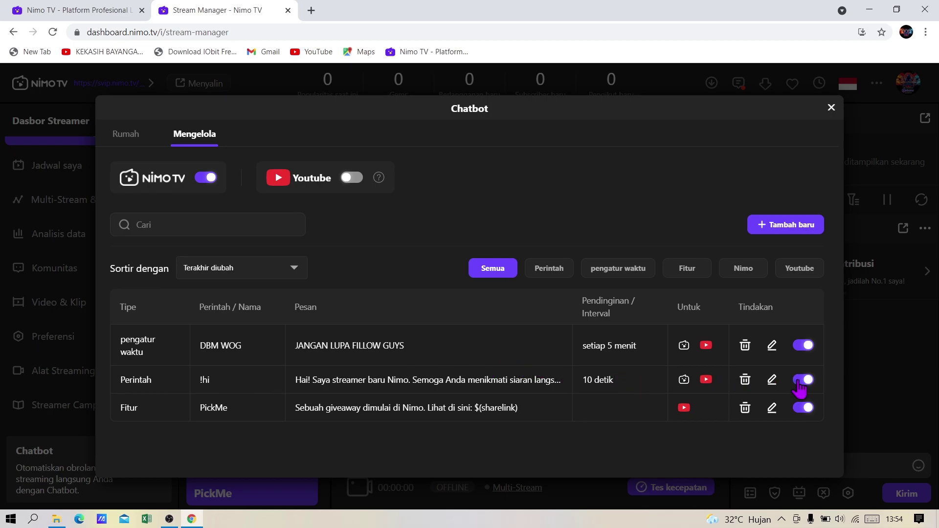
# - Open the !hi command's settings and submit it for Nimo TV only, keeping its message and the 10 detik cooldown
pyautogui.click(772, 382)
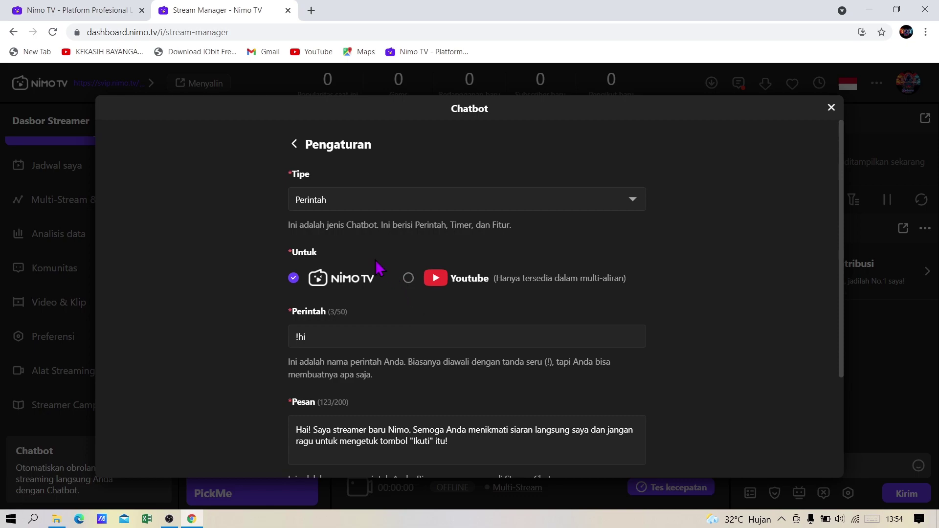
pyautogui.scroll(-3, 370, 327)
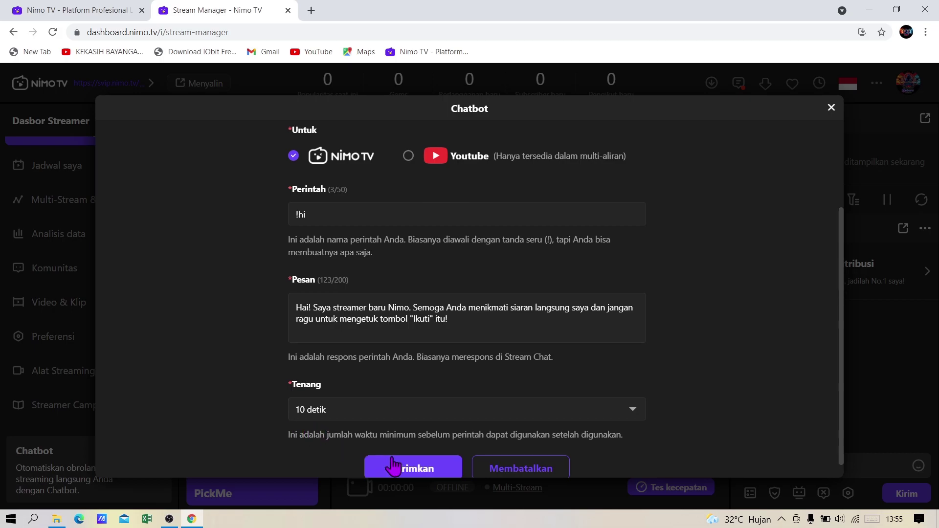
pyautogui.click(413, 472)
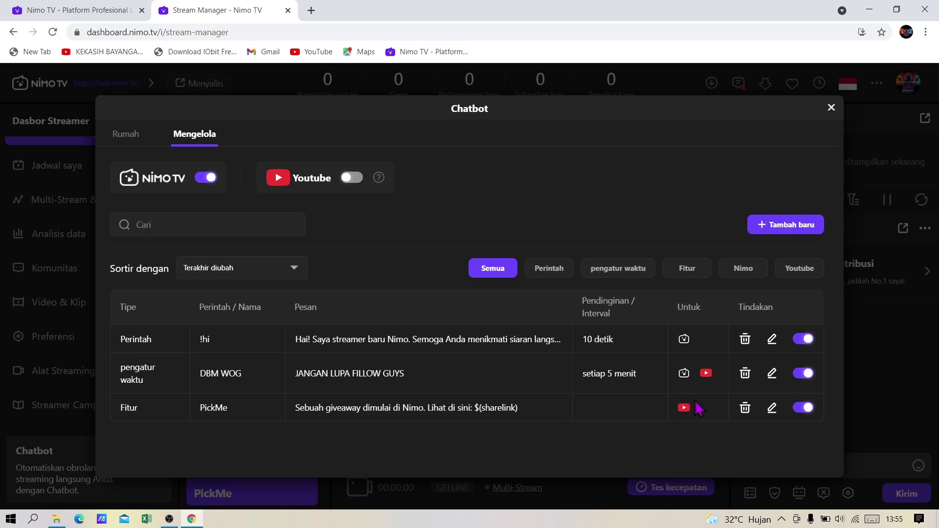
# - Look at the PickMe feature's settings without changing them, recheck the chatbot management list, and close the Chatbot window
pyautogui.click(772, 409)
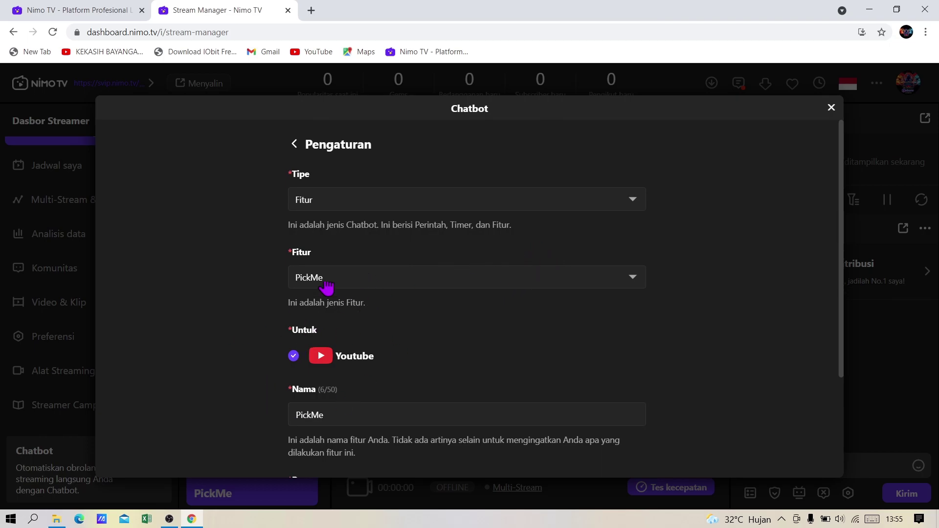
pyautogui.click(831, 107)
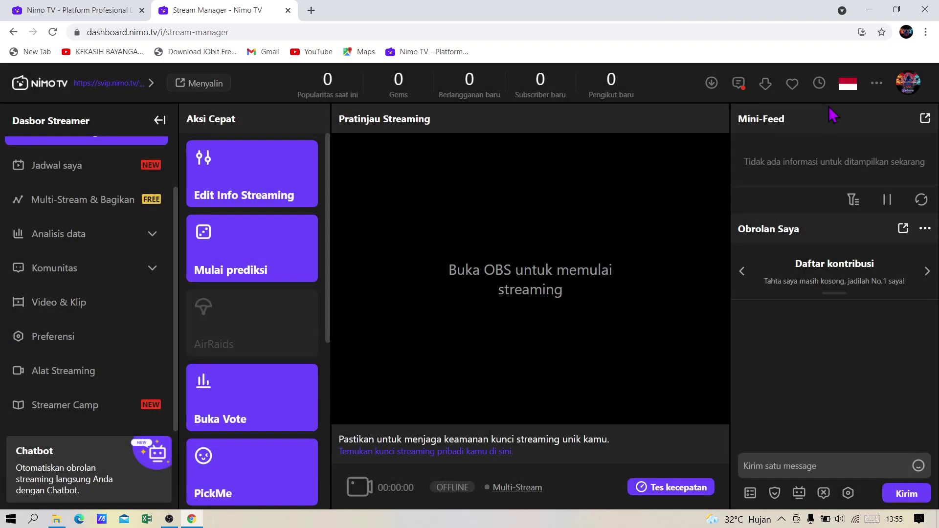
pyautogui.click(141, 446)
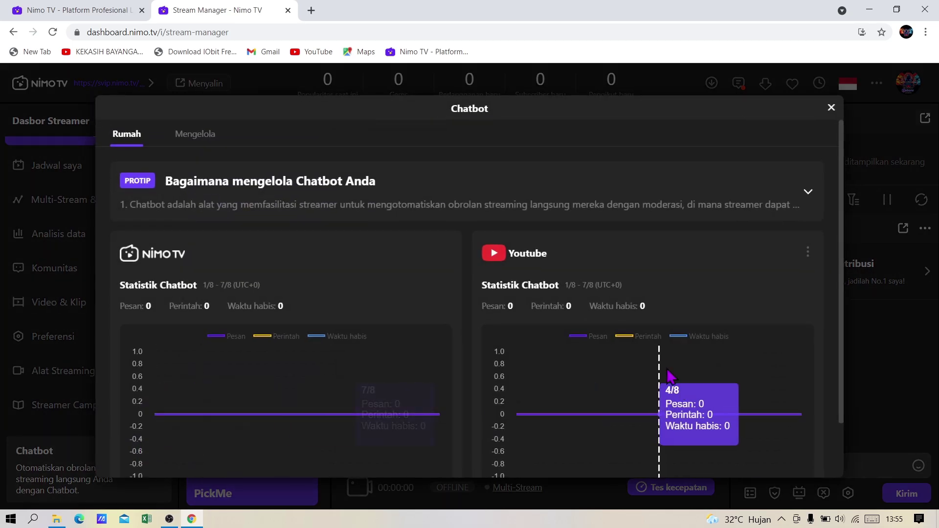
pyautogui.click(194, 140)
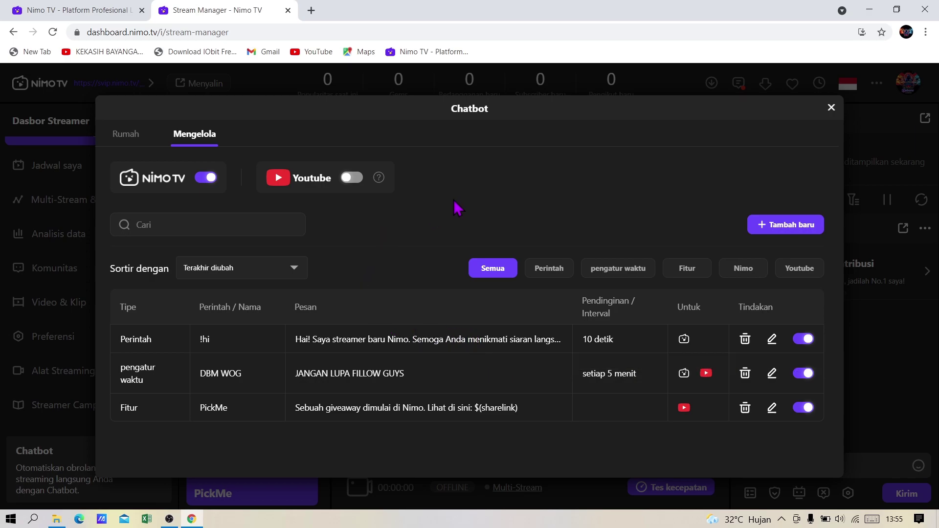
pyautogui.click(830, 108)
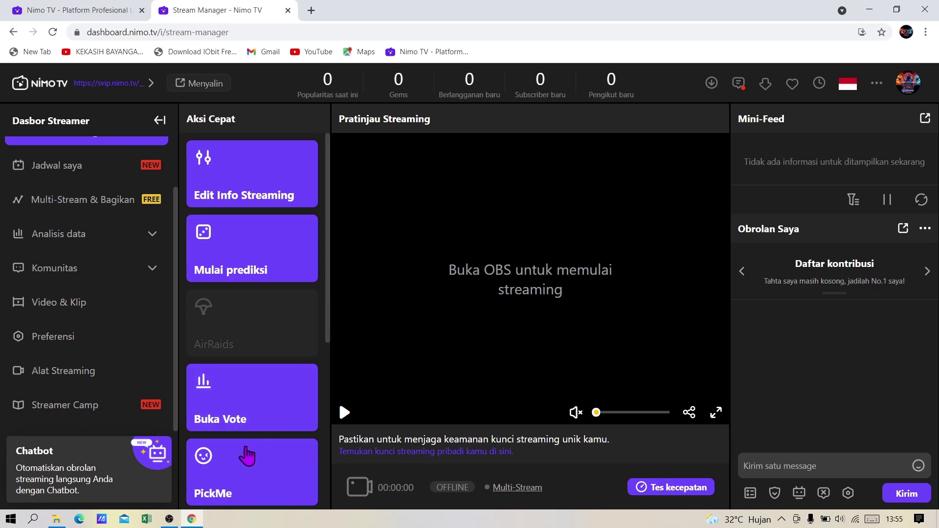
# - Switch to the NimoLive desktop app in a maximized window and go live with the preset liveroom name, language and game
pyautogui.moveTo(166, 521)
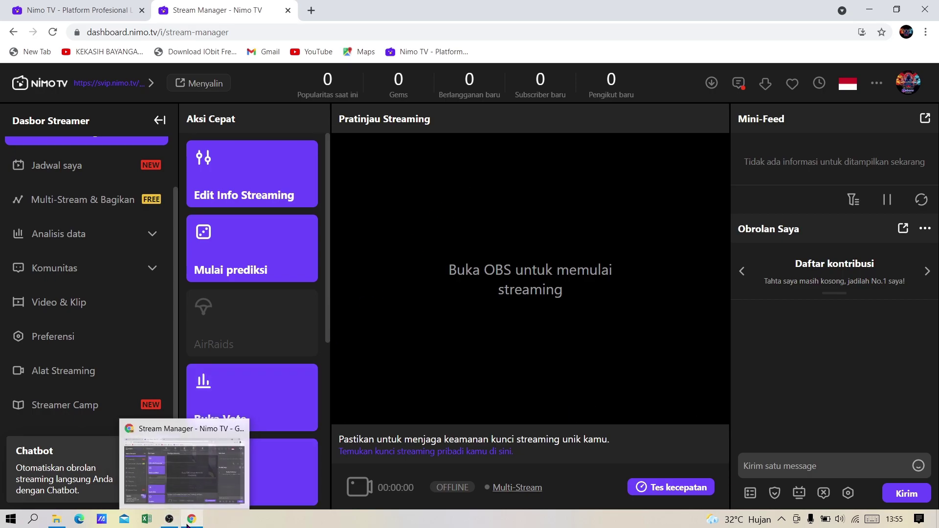
pyautogui.click(191, 519)
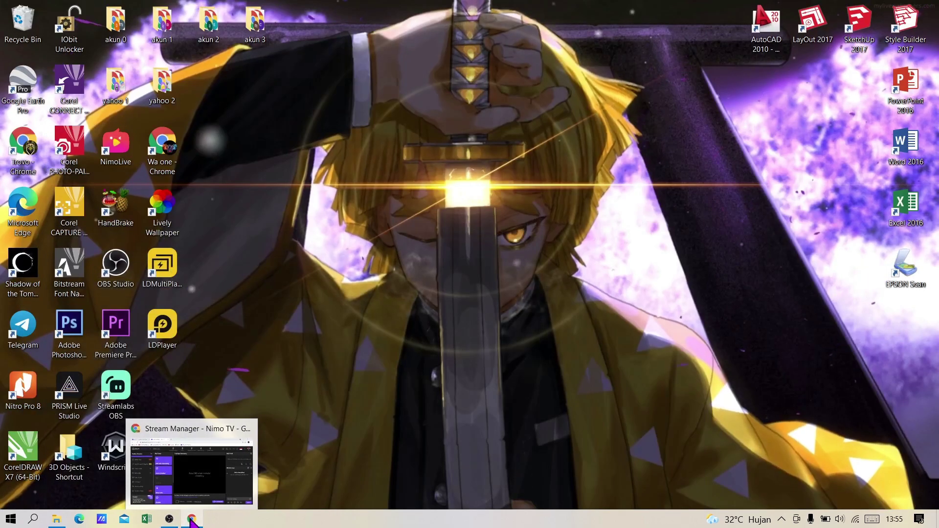
pyautogui.doubleClick(160, 147)
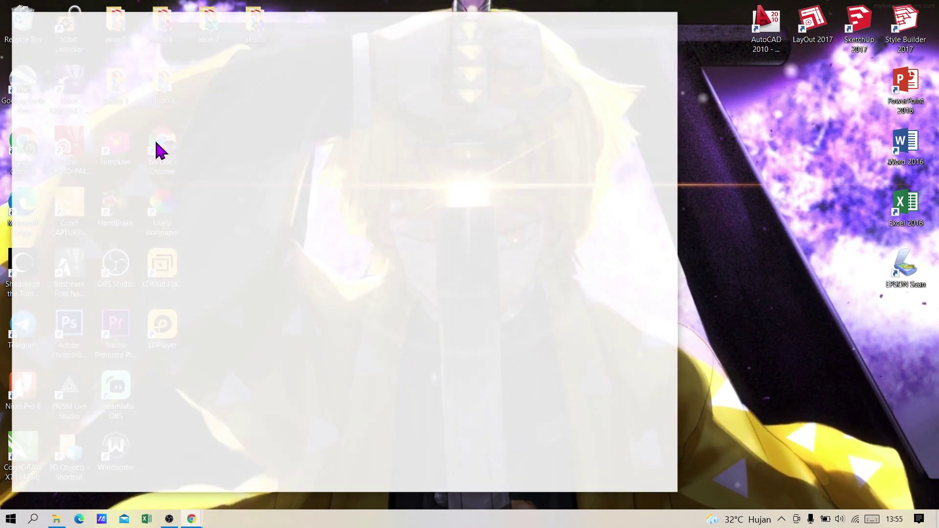
pyautogui.click(667, 23)
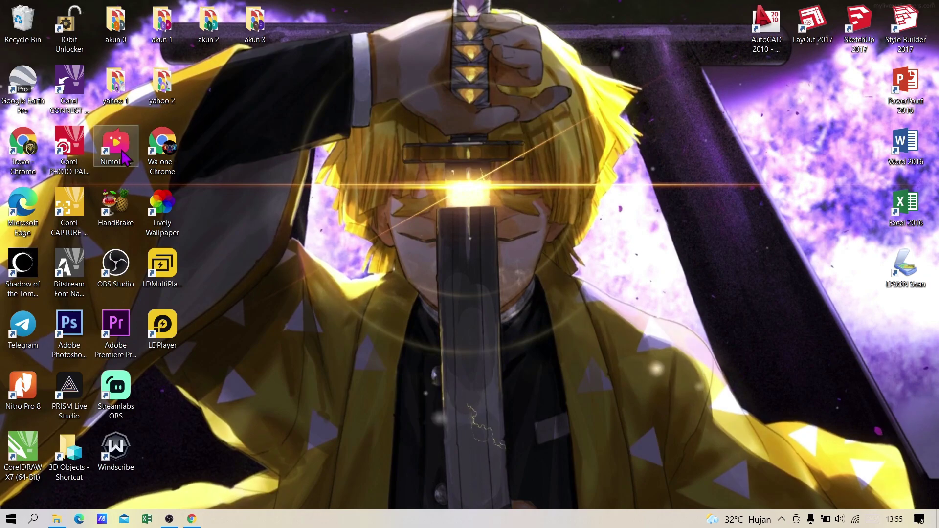
pyautogui.doubleClick(117, 144)
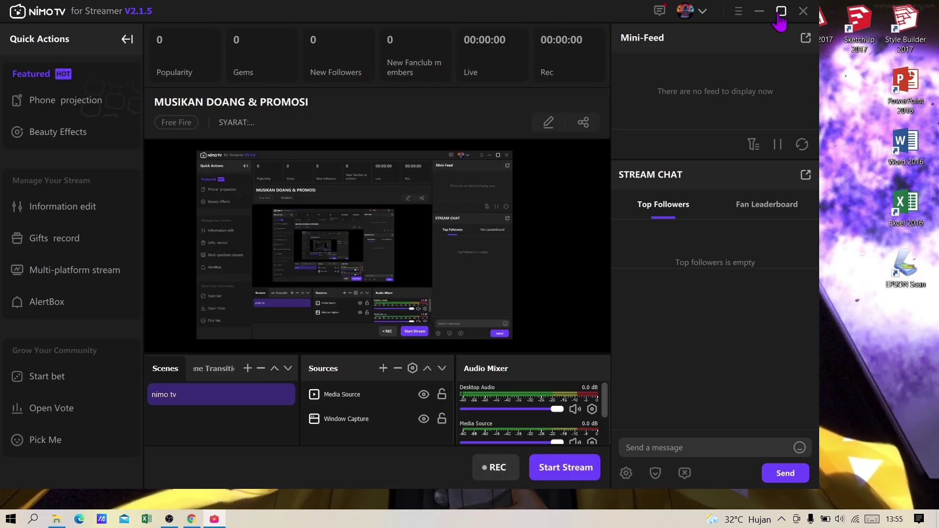
pyautogui.click(780, 16)
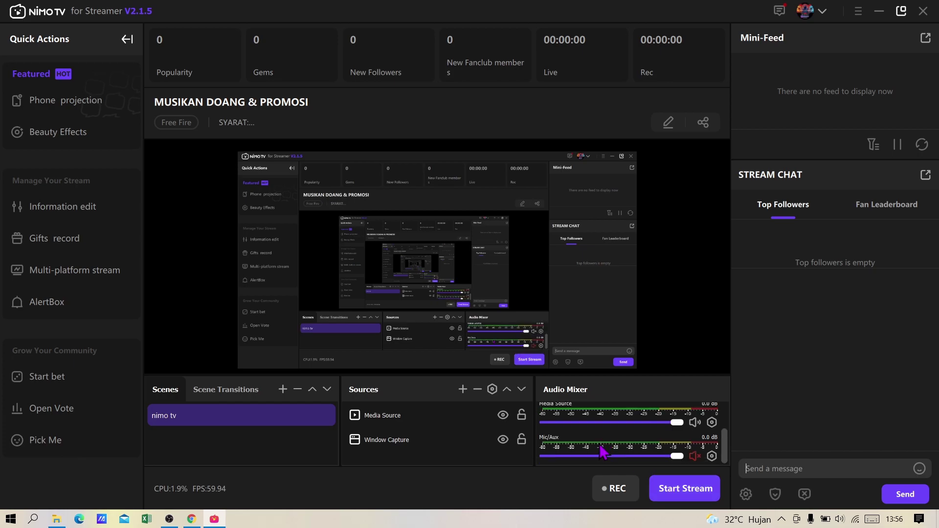
pyautogui.click(671, 494)
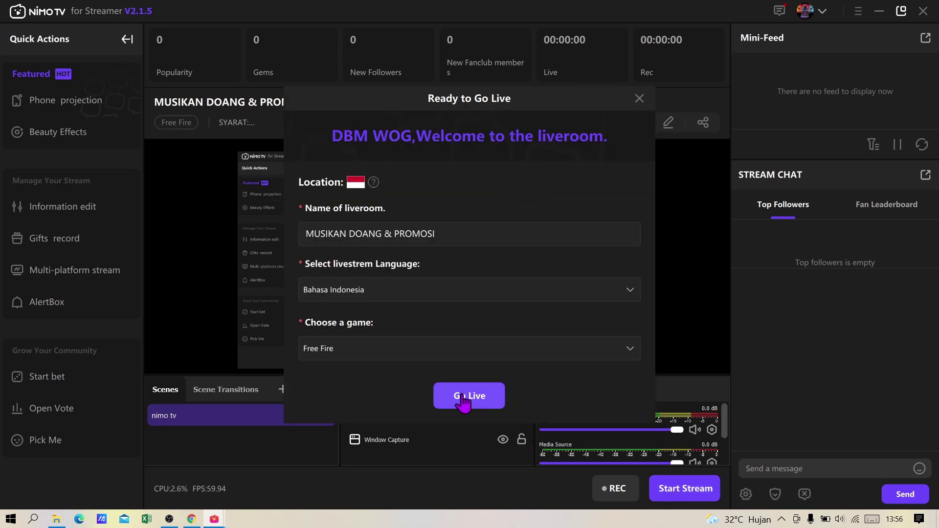
pyautogui.click(462, 398)
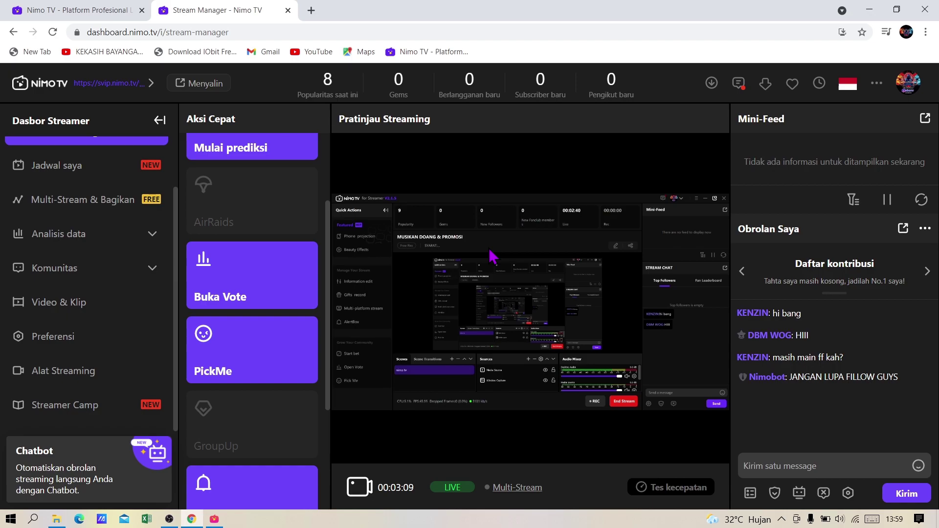
# - Check the chat on the browser dashboard, then send "masih" in the stream chat from the NimoLive app
pyautogui.click(192, 522)
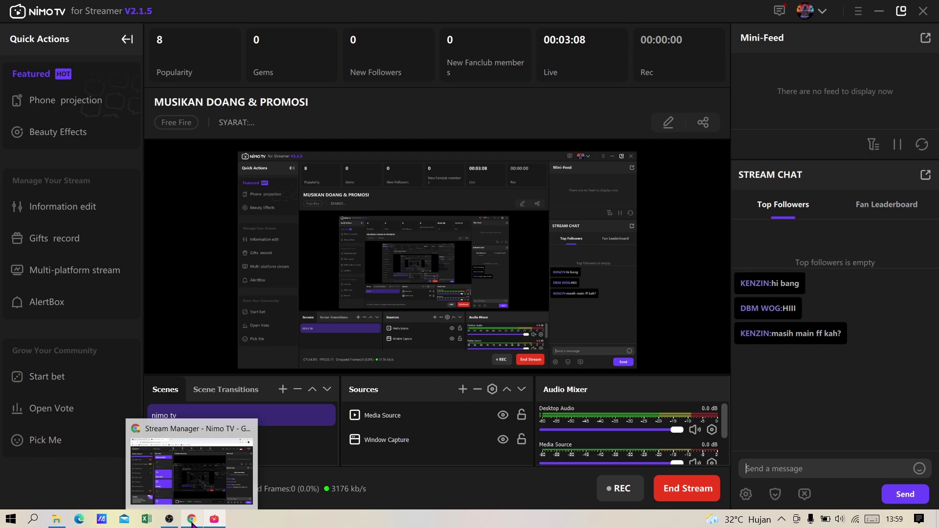
pyautogui.click(192, 522)
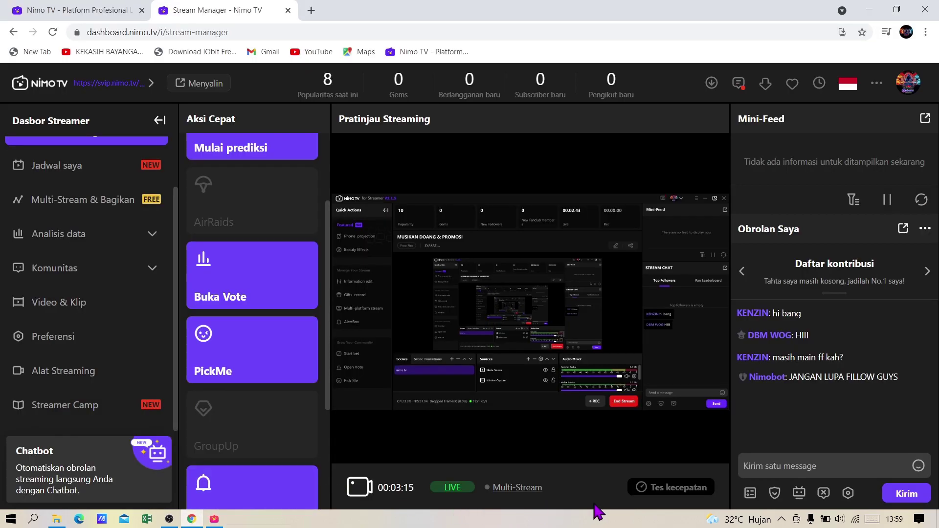
pyautogui.click(211, 520)
pyautogui.write('masih')
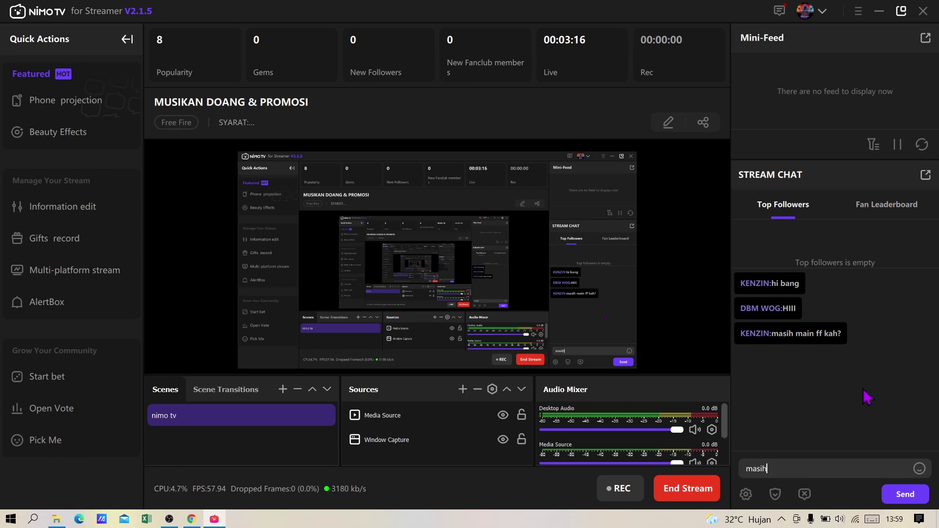
pyautogui.click(905, 493)
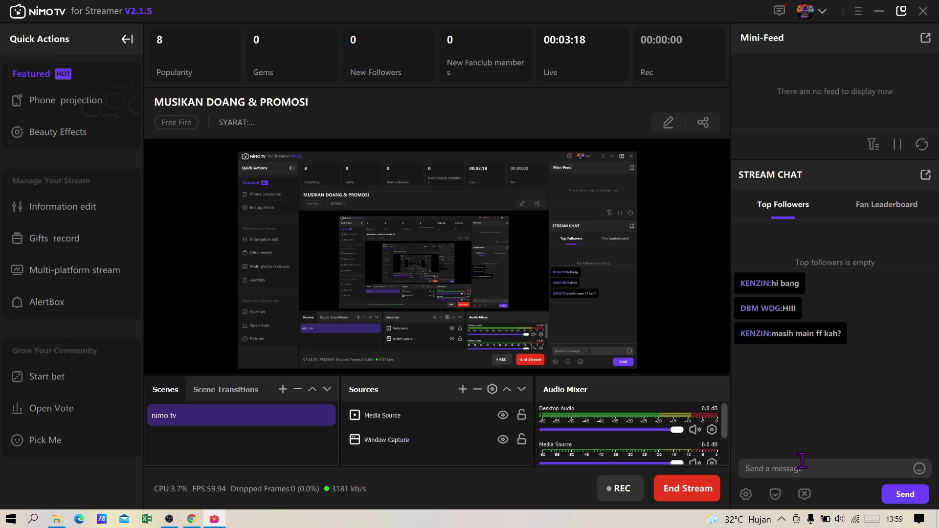
# - Compare the chat messages on the browser's streamer dashboard with those in the NimoLive app's stream chat
pyautogui.click(184, 521)
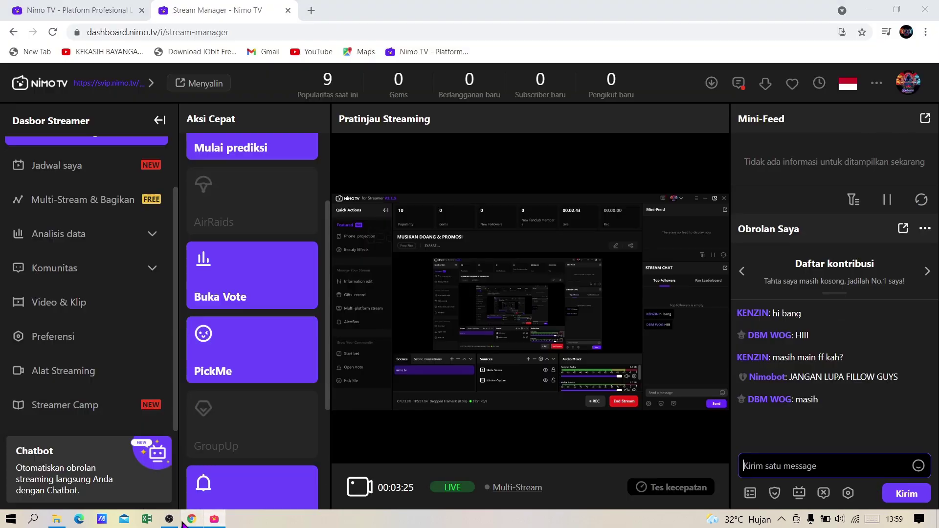
pyautogui.click(214, 521)
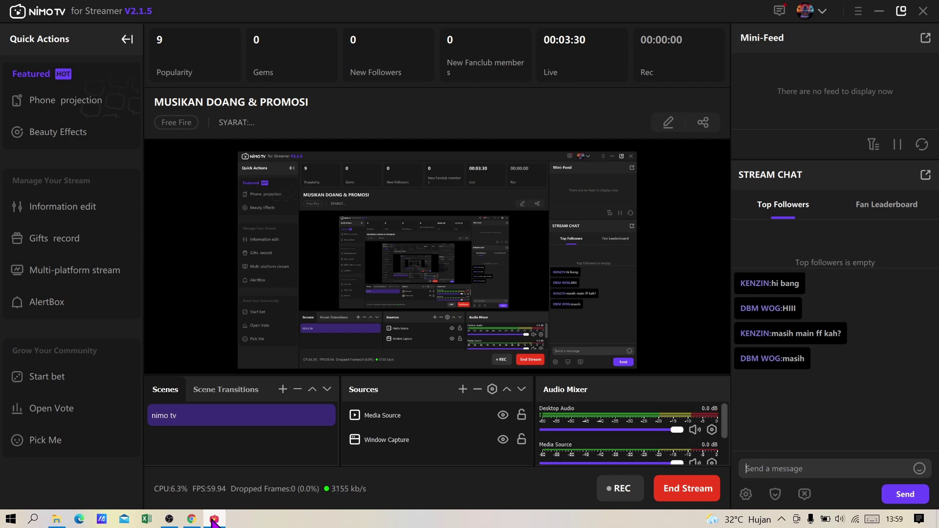
pyautogui.click(191, 518)
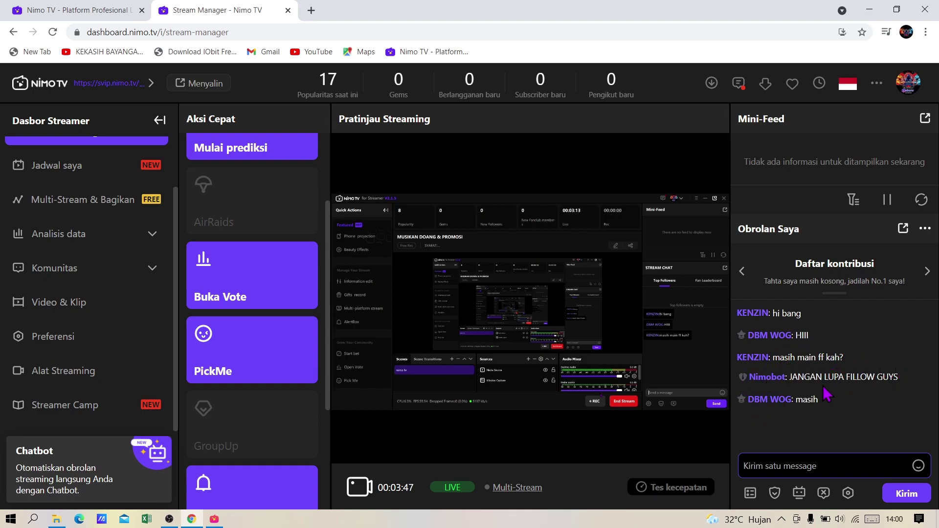
pyautogui.click(214, 518)
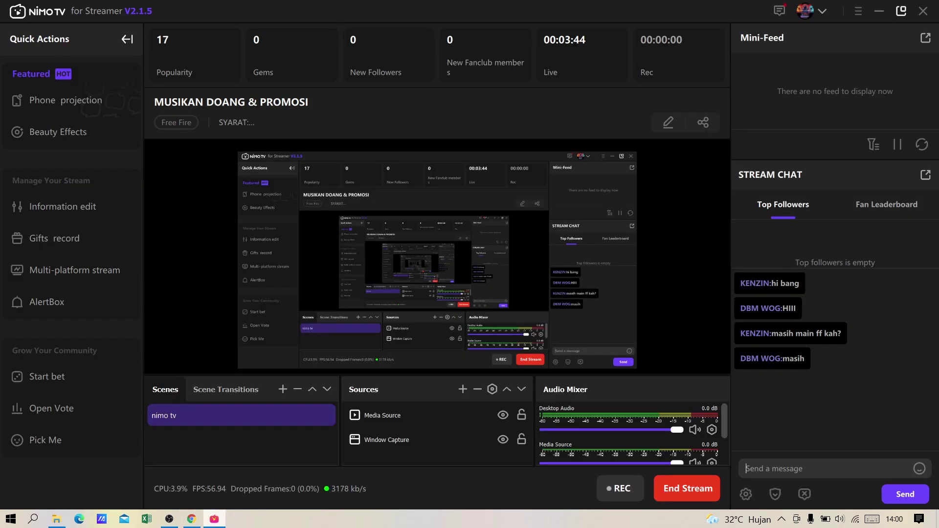
pyautogui.click(191, 518)
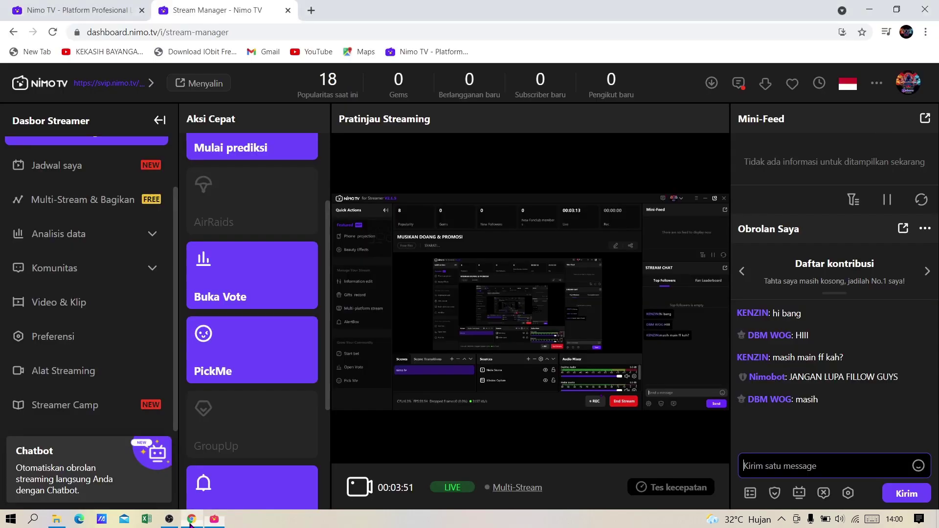
# - Review the chatbot's command, timer and feature entries in the management list, then close the Chatbot window
pyautogui.click(154, 450)
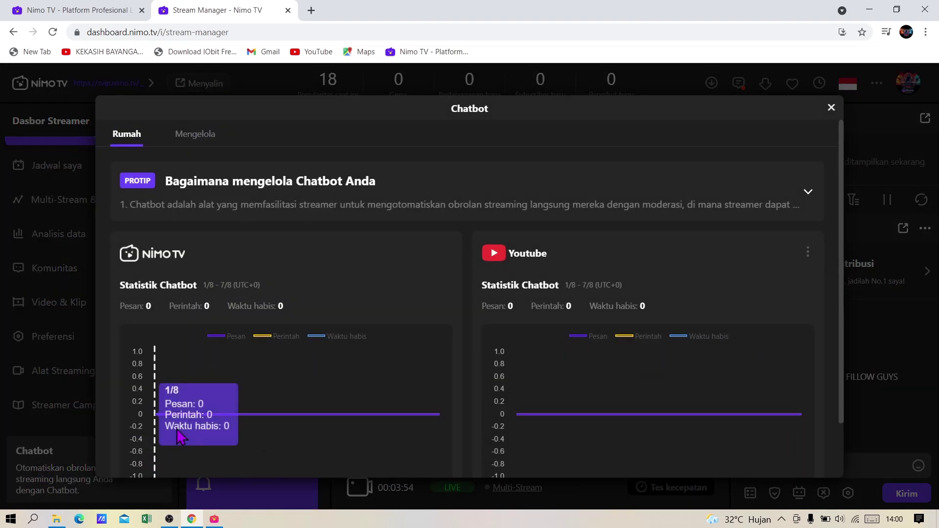
pyautogui.click(198, 137)
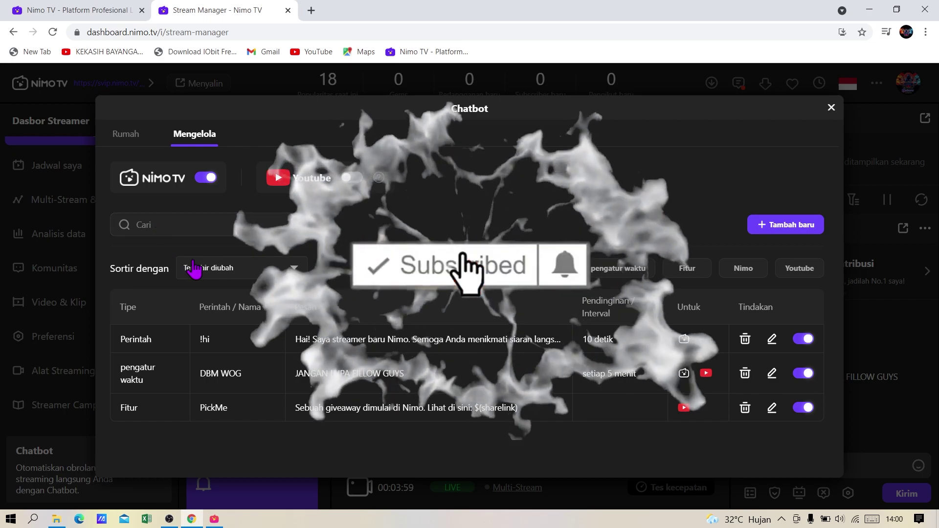
pyautogui.click(830, 107)
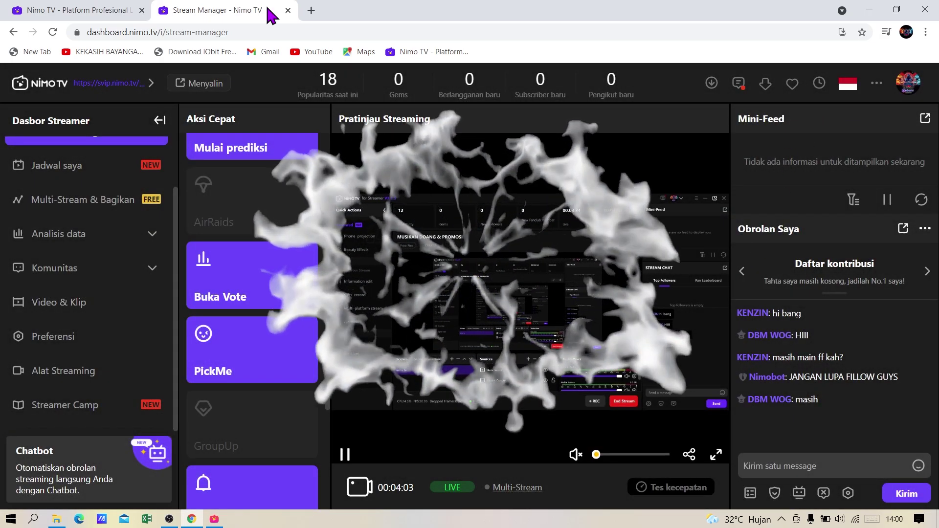
# - Recheck the Stream Manager chat for the Nimobot message against the NimoLive stream chat, ending on the browser dashboard
pyautogui.click(113, 11)
pyautogui.click(191, 15)
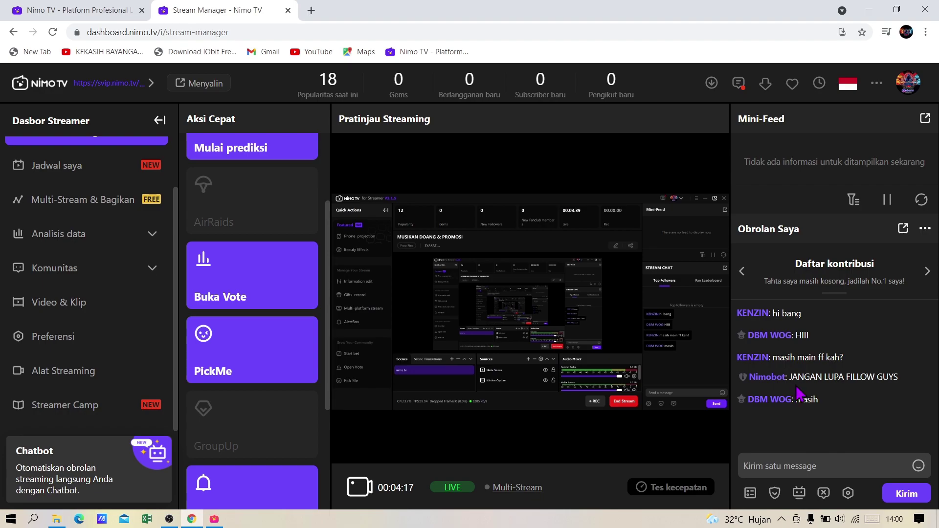
pyautogui.click(213, 520)
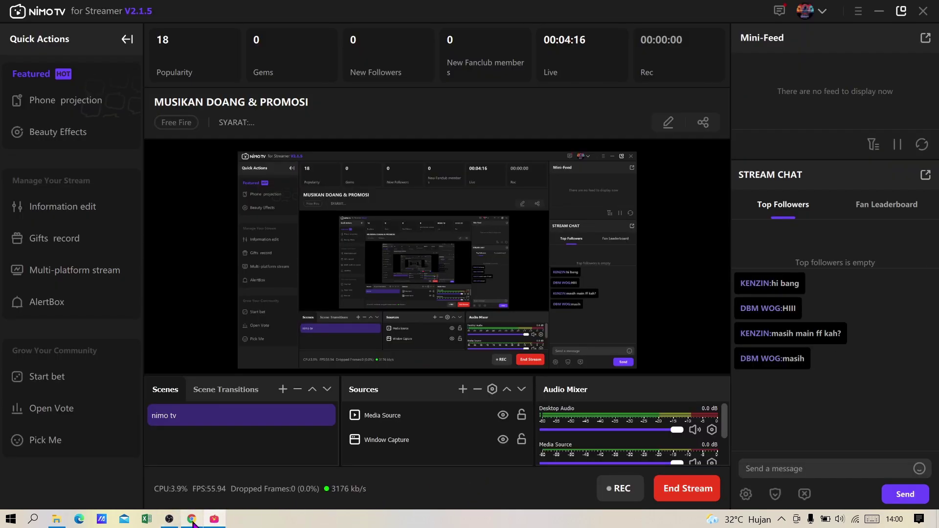
pyautogui.click(192, 519)
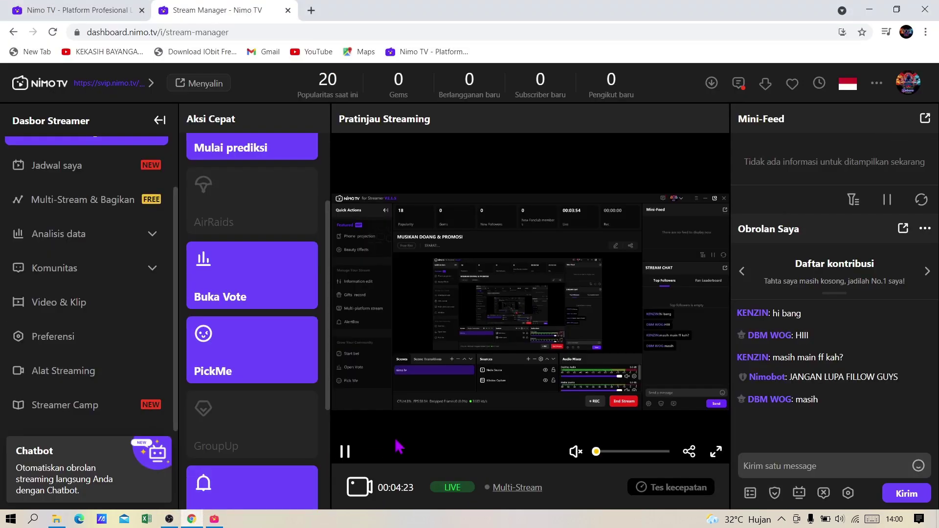